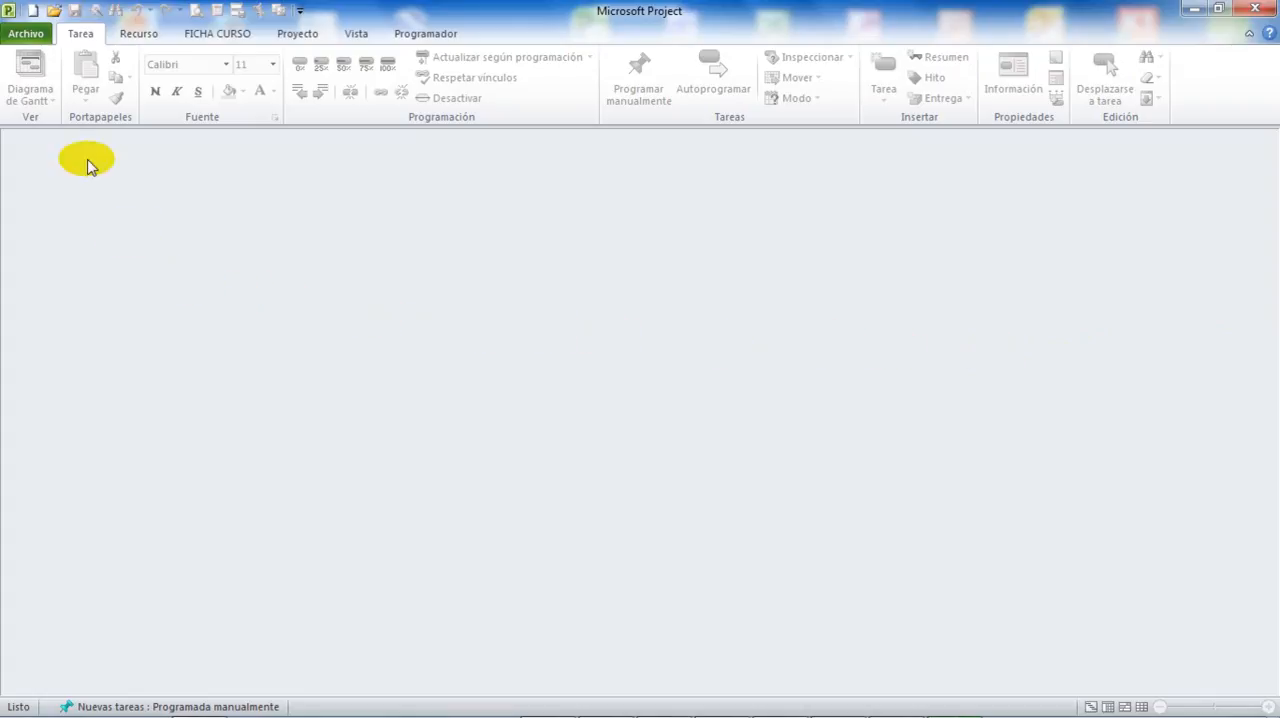
Create a new blank project from the available templates and close it.
left_click(27, 34)
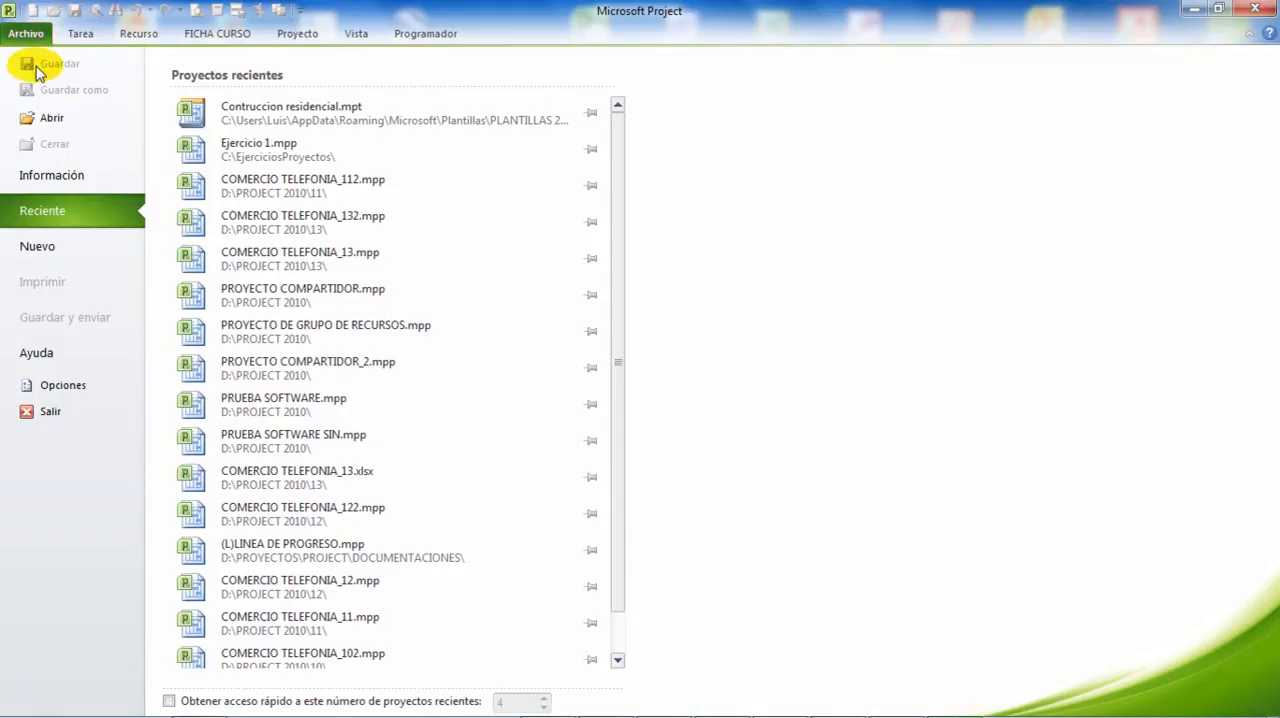
left_click(40, 250)
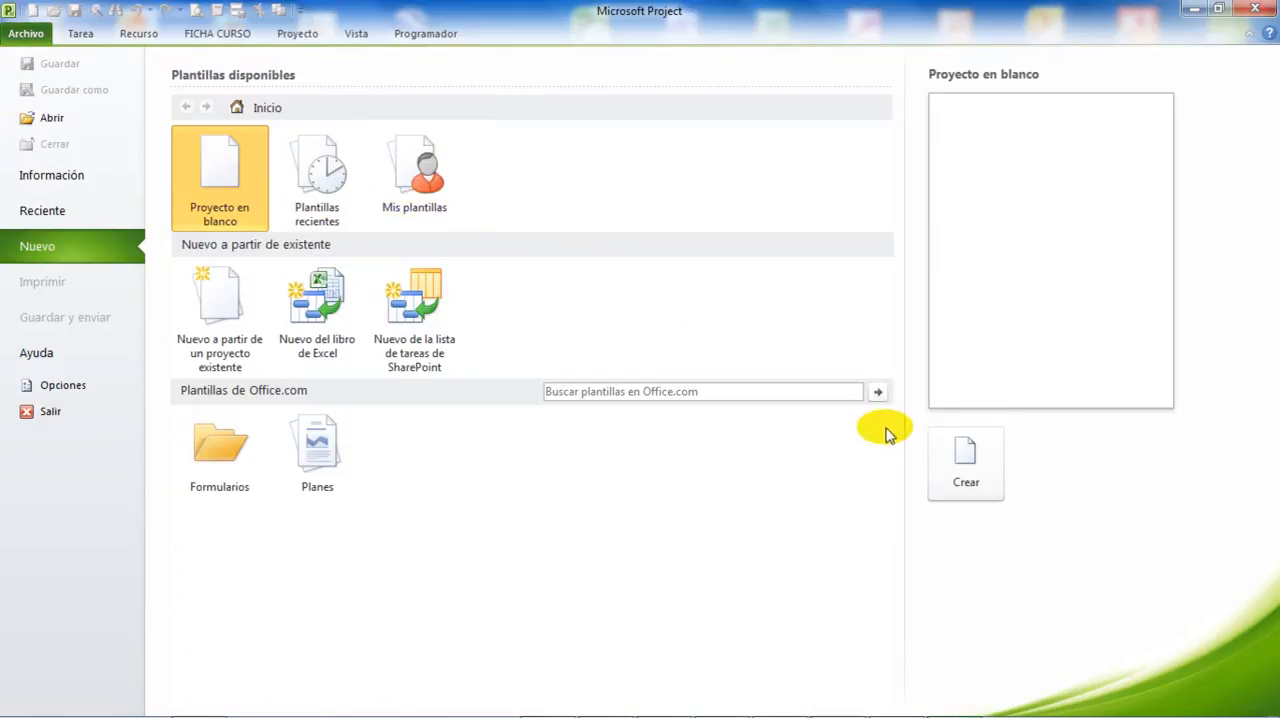
left_click(966, 462)
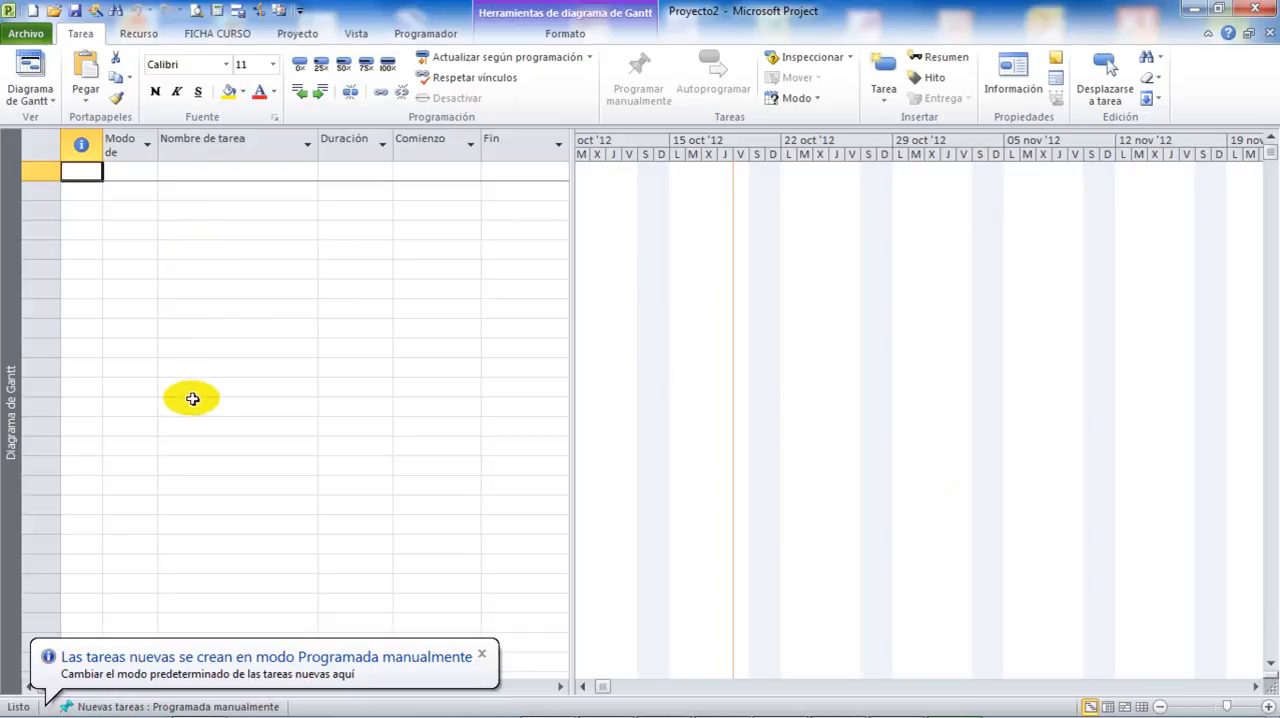
left_click(1270, 34)
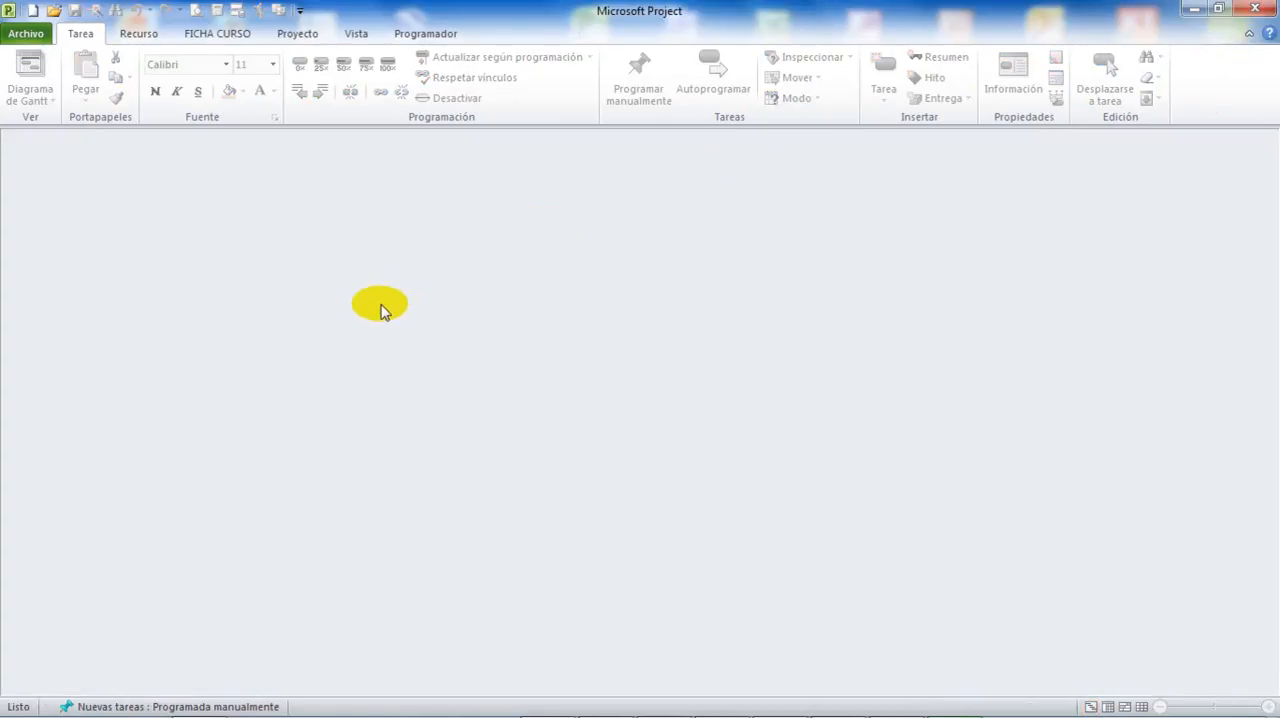
Create a project from the recent template PROYECTO COMERCIO and close it without saving the changes.
left_click(24, 36)
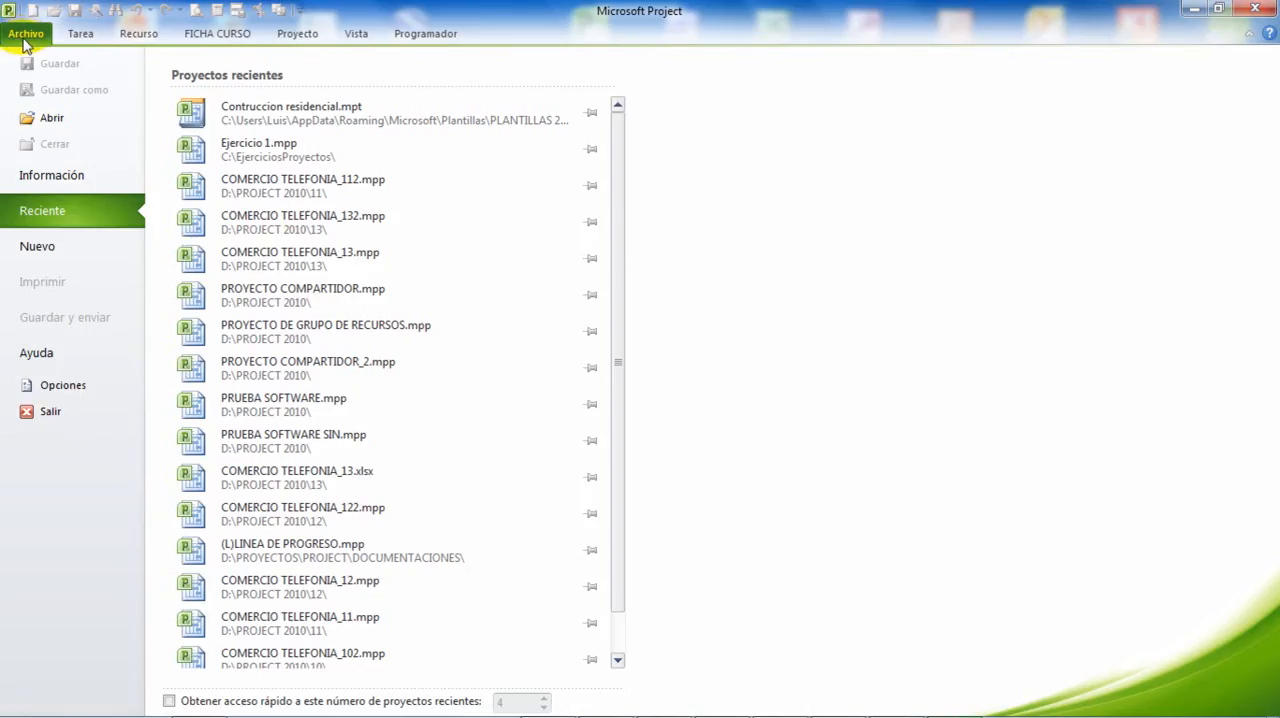
left_click(40, 246)
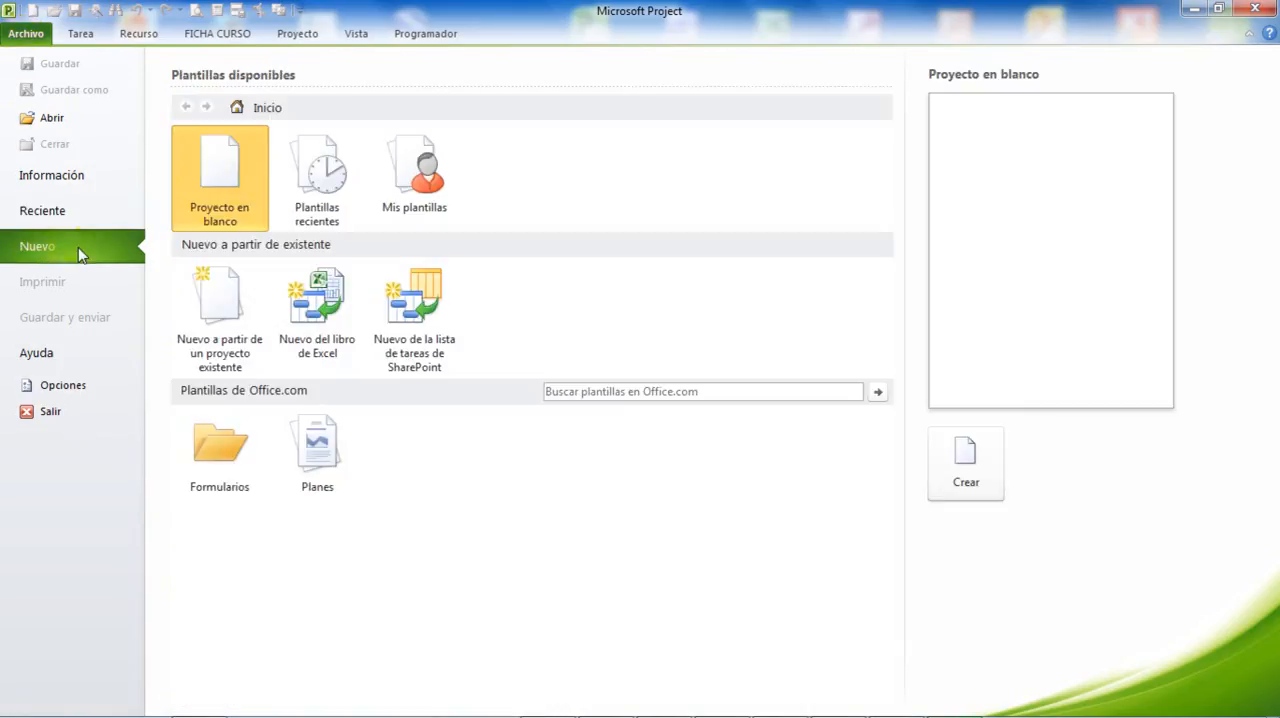
left_click(318, 178)
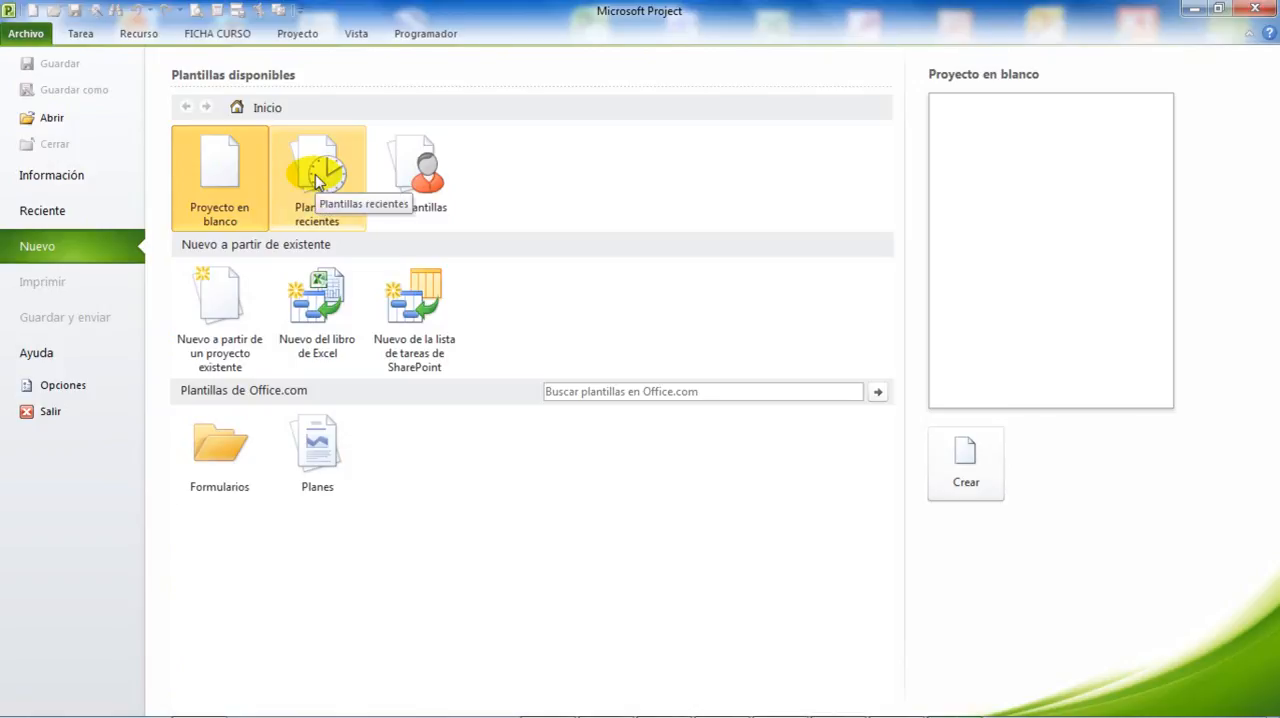
left_click(320, 178)
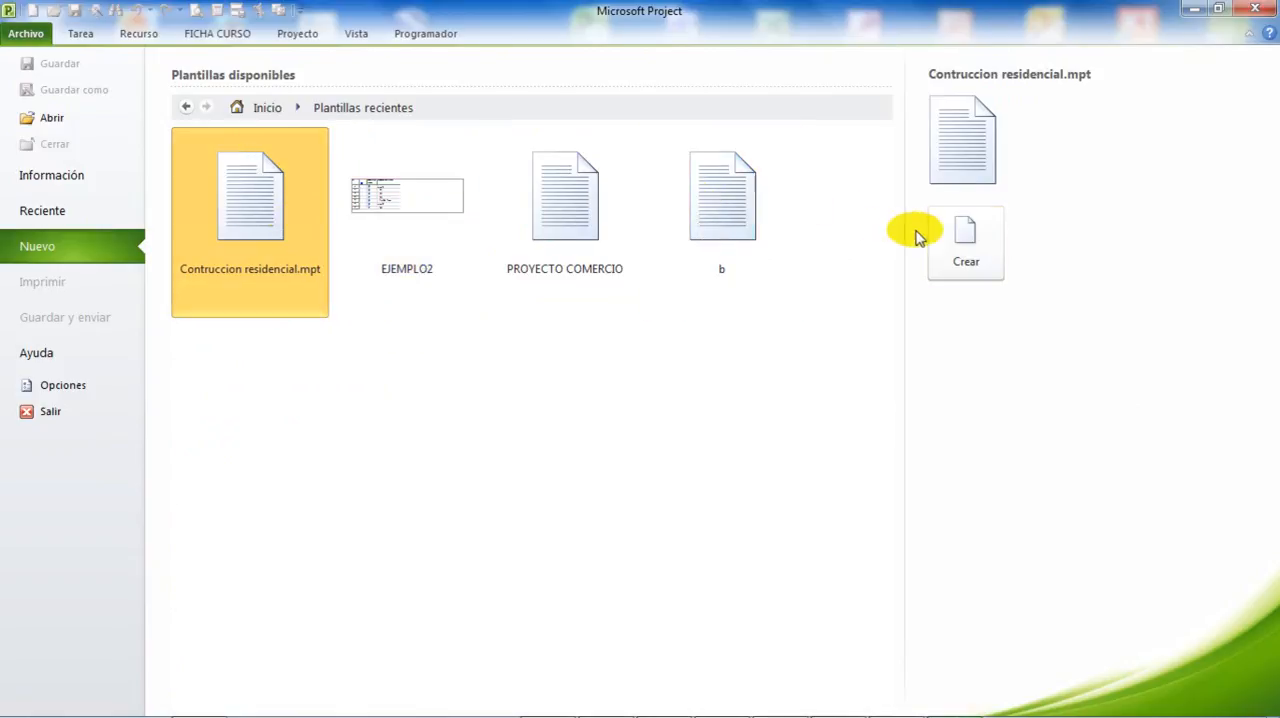
left_click(600, 207)
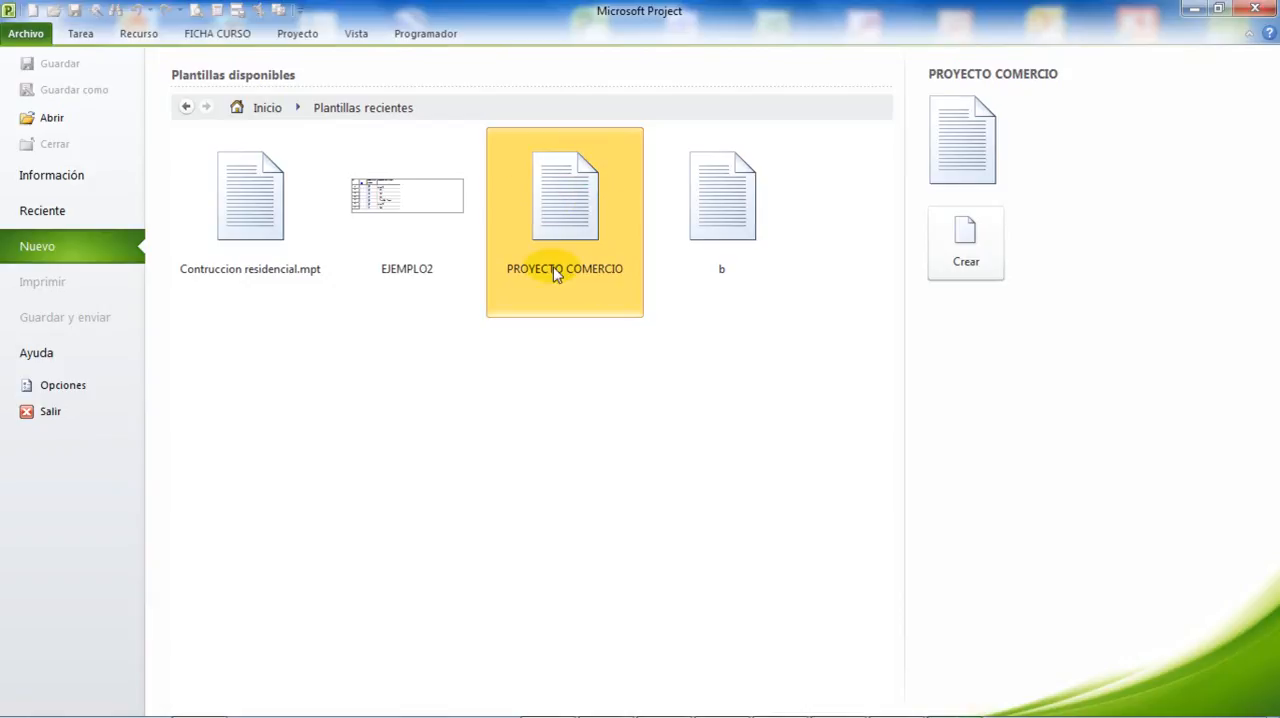
left_click(965, 243)
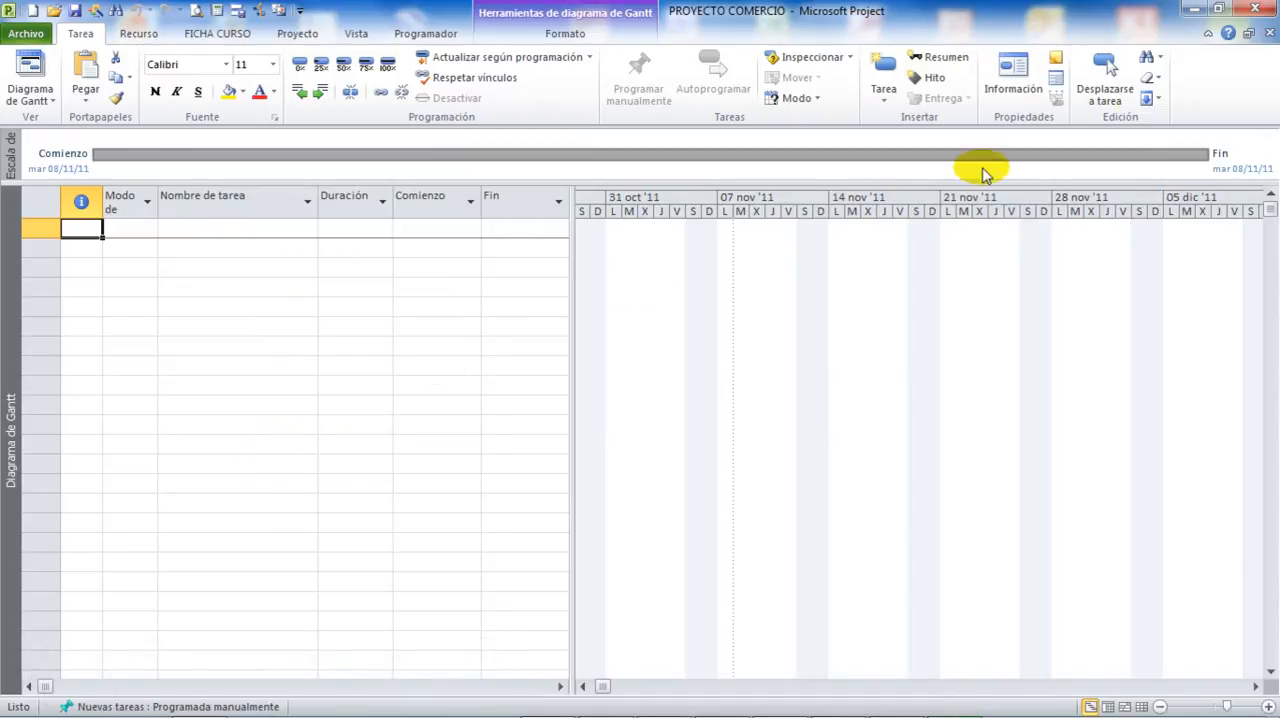
left_click(1248, 33)
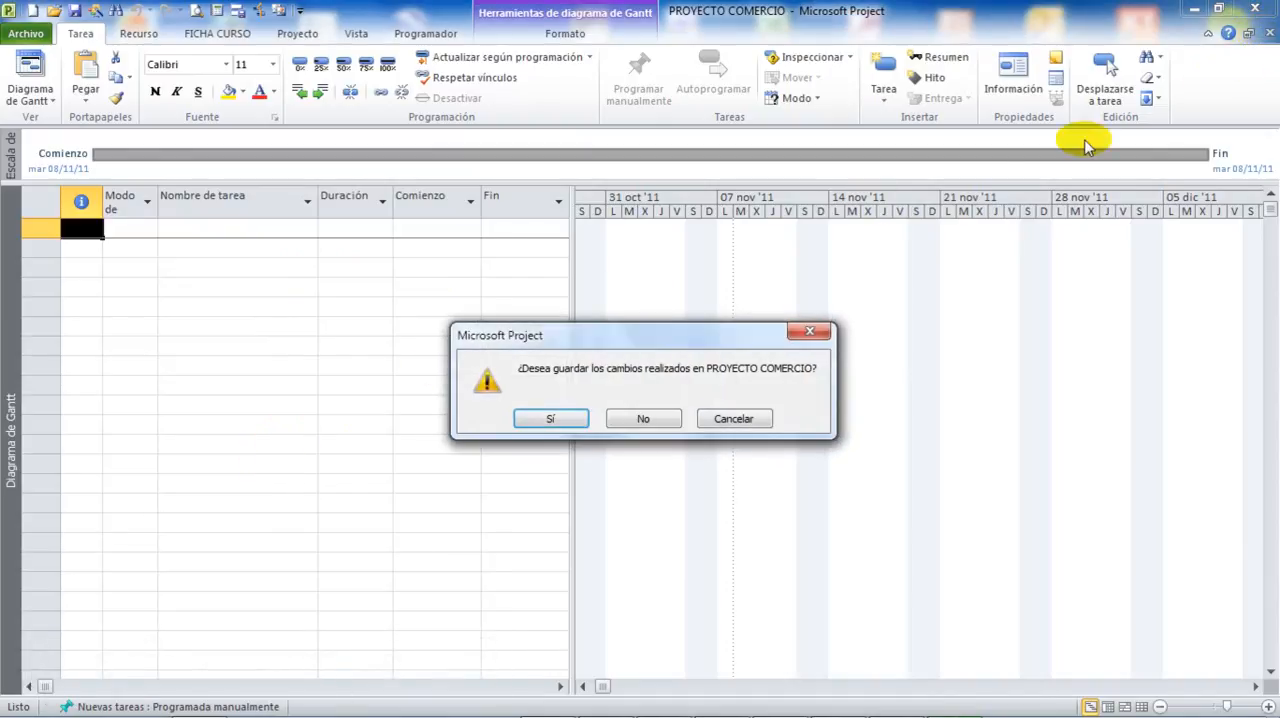
left_click(643, 420)
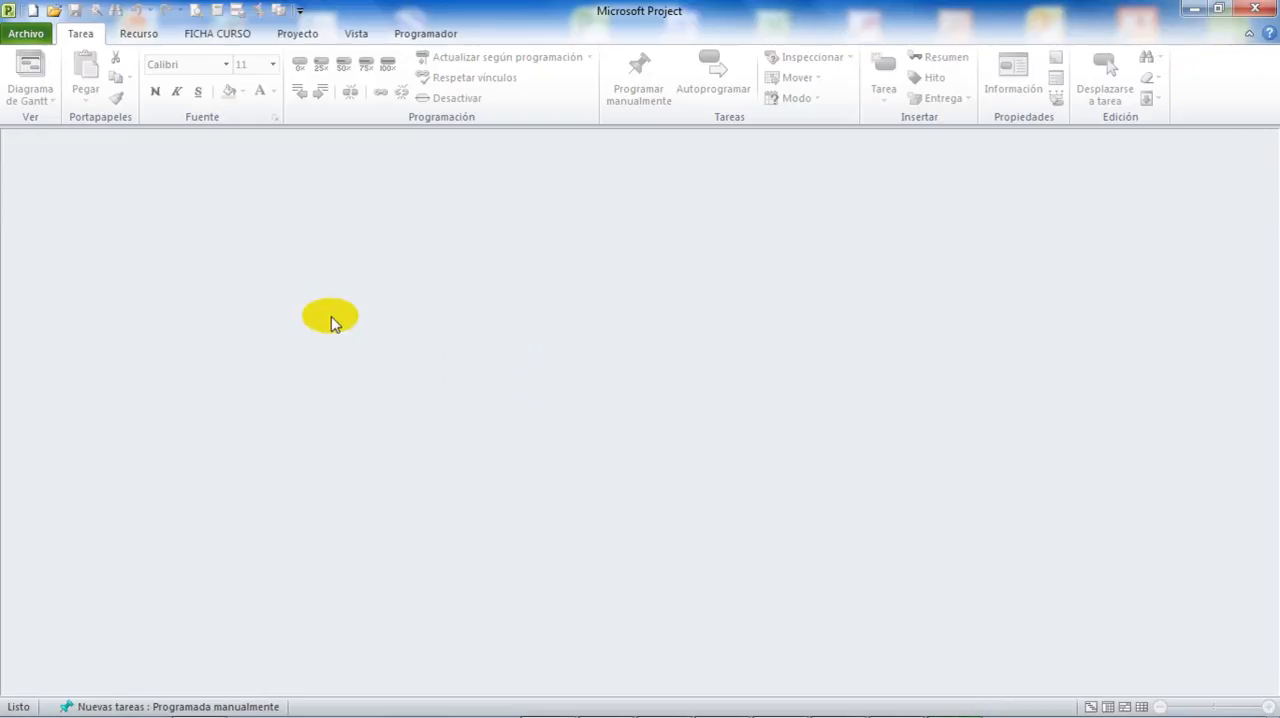
Create a project from the personal template PLANTILLA CURSO.mpt and close it without saving the changes.
left_click(26, 33)
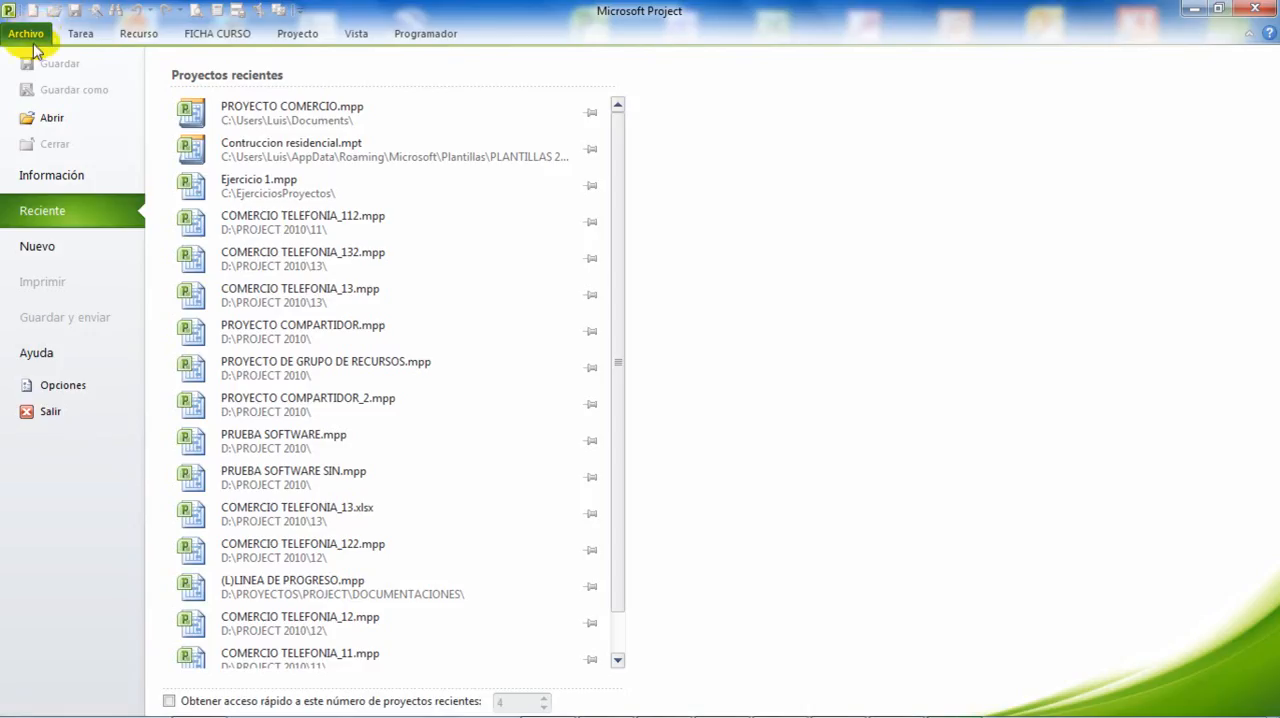
left_click(60, 255)
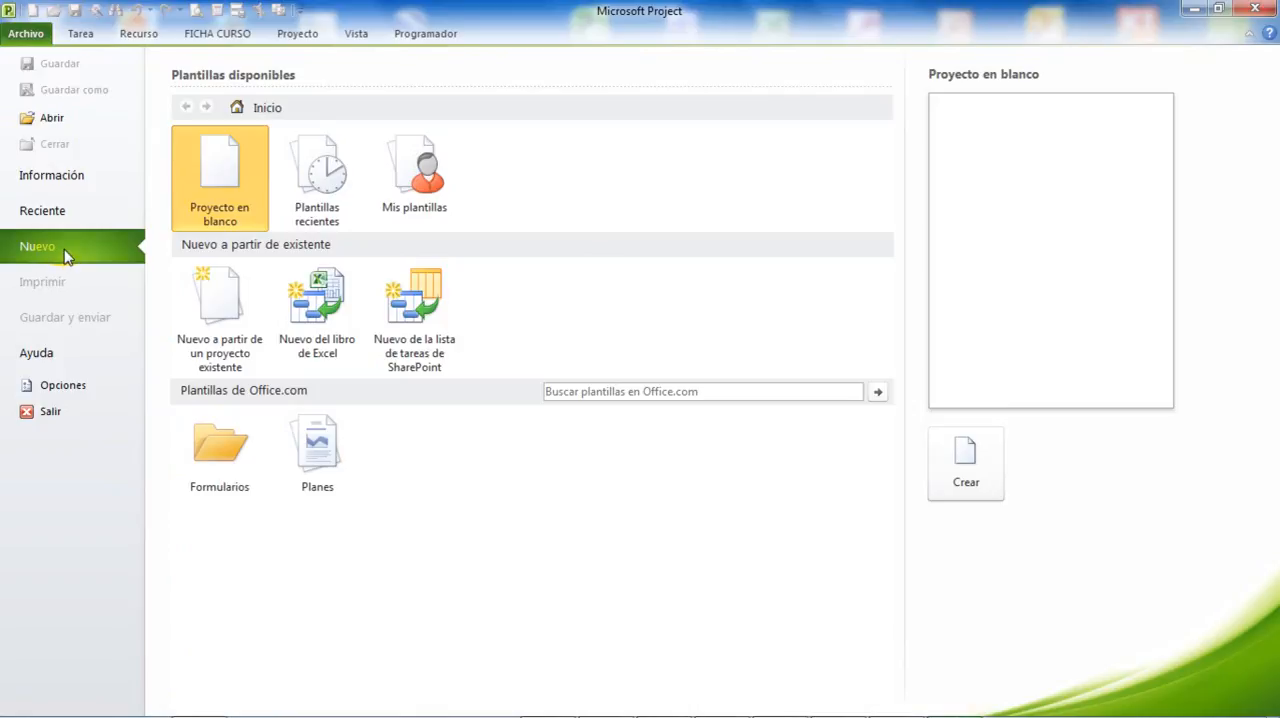
left_click(427, 180)
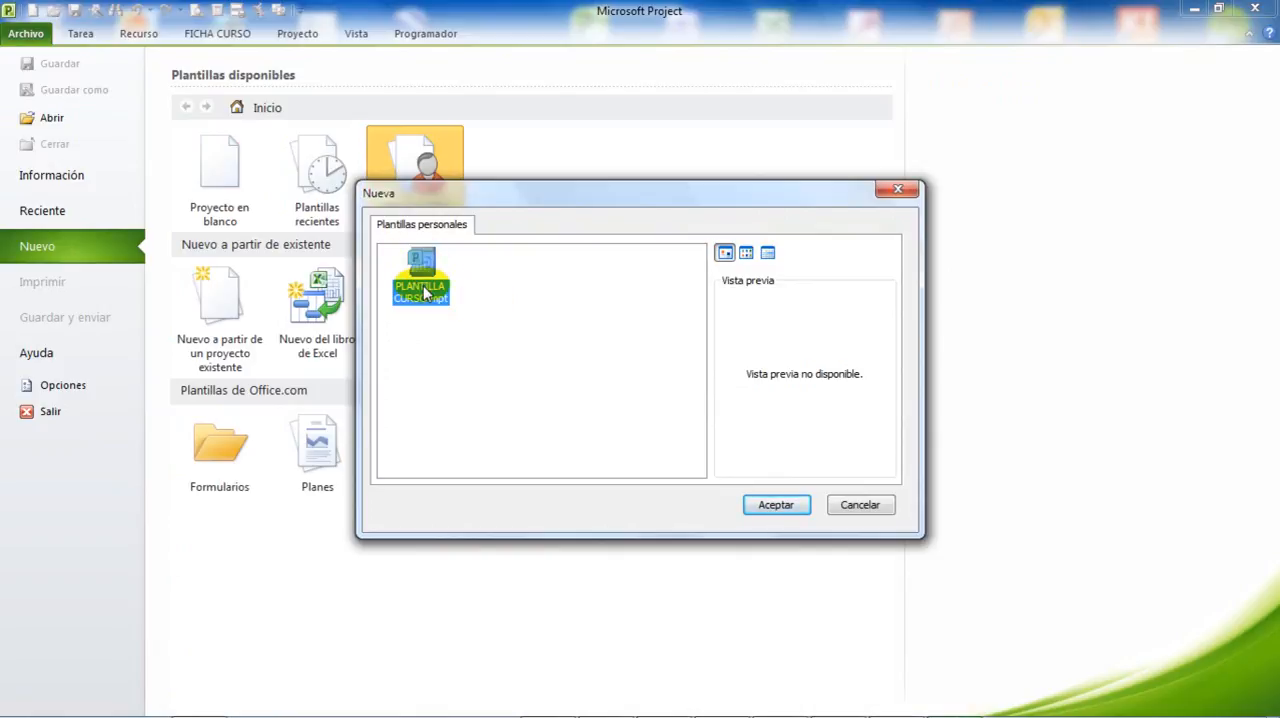
left_click(766, 503)
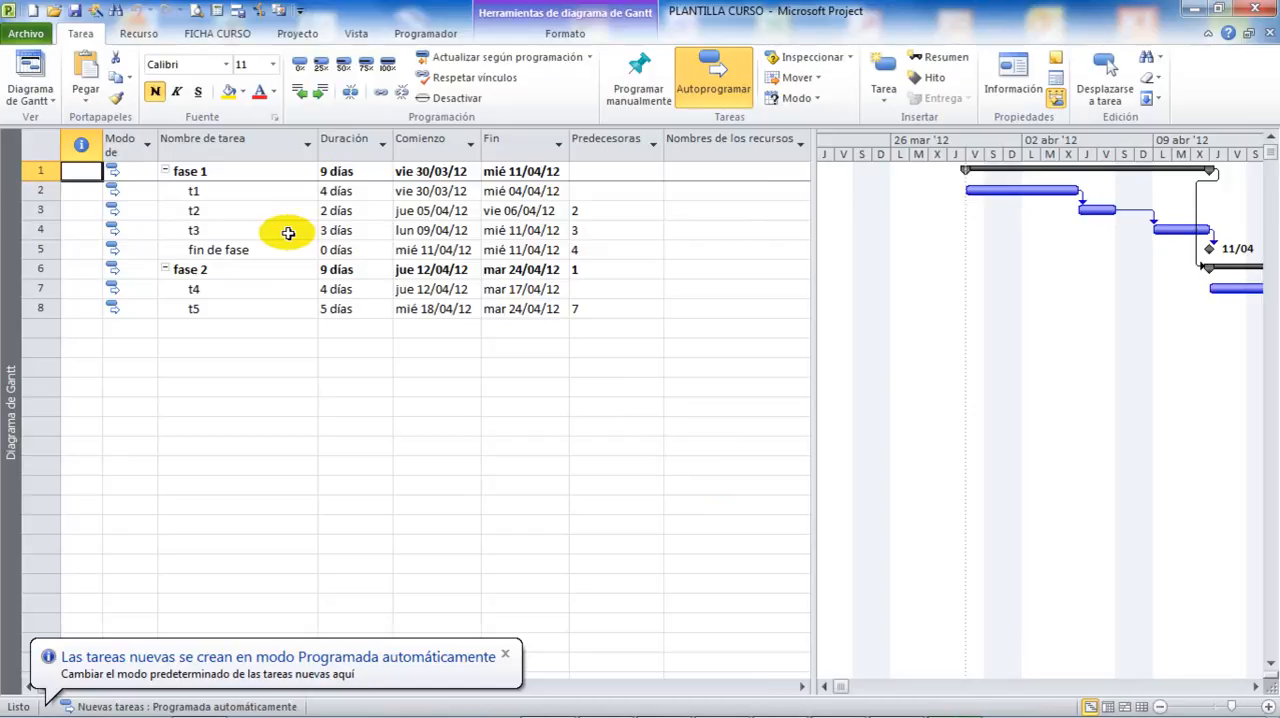
left_click(1270, 34)
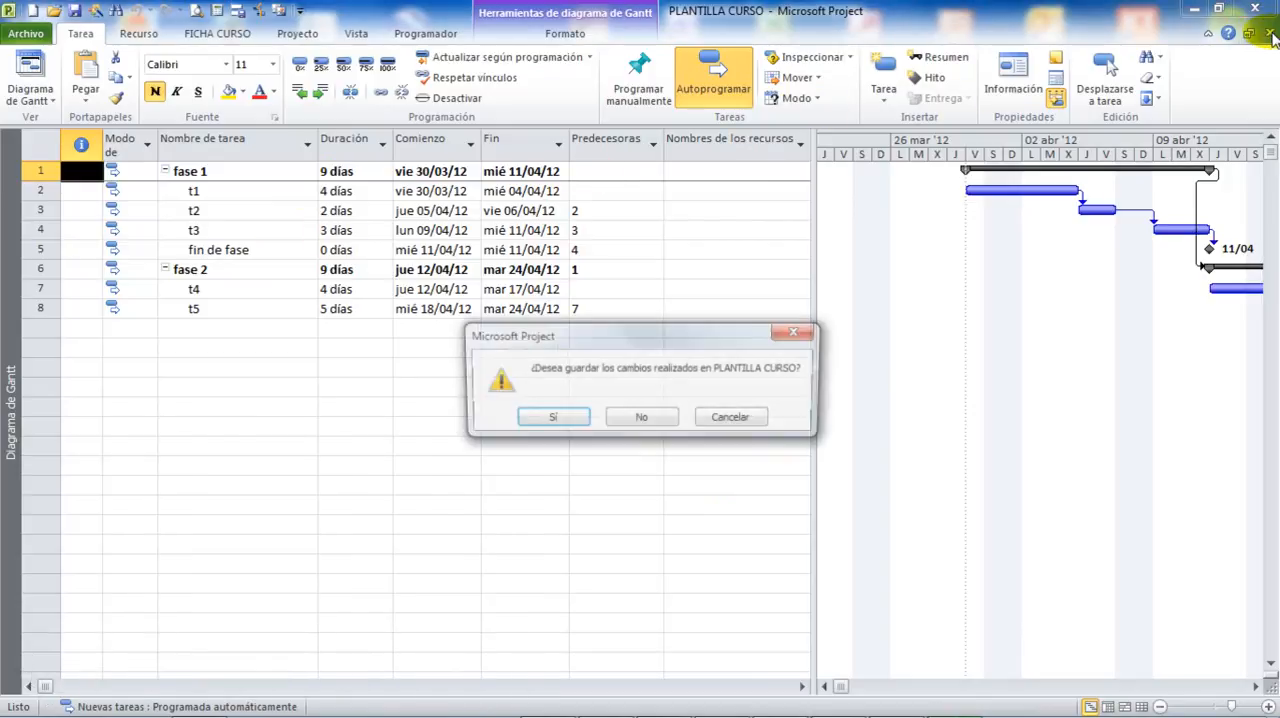
left_click(644, 419)
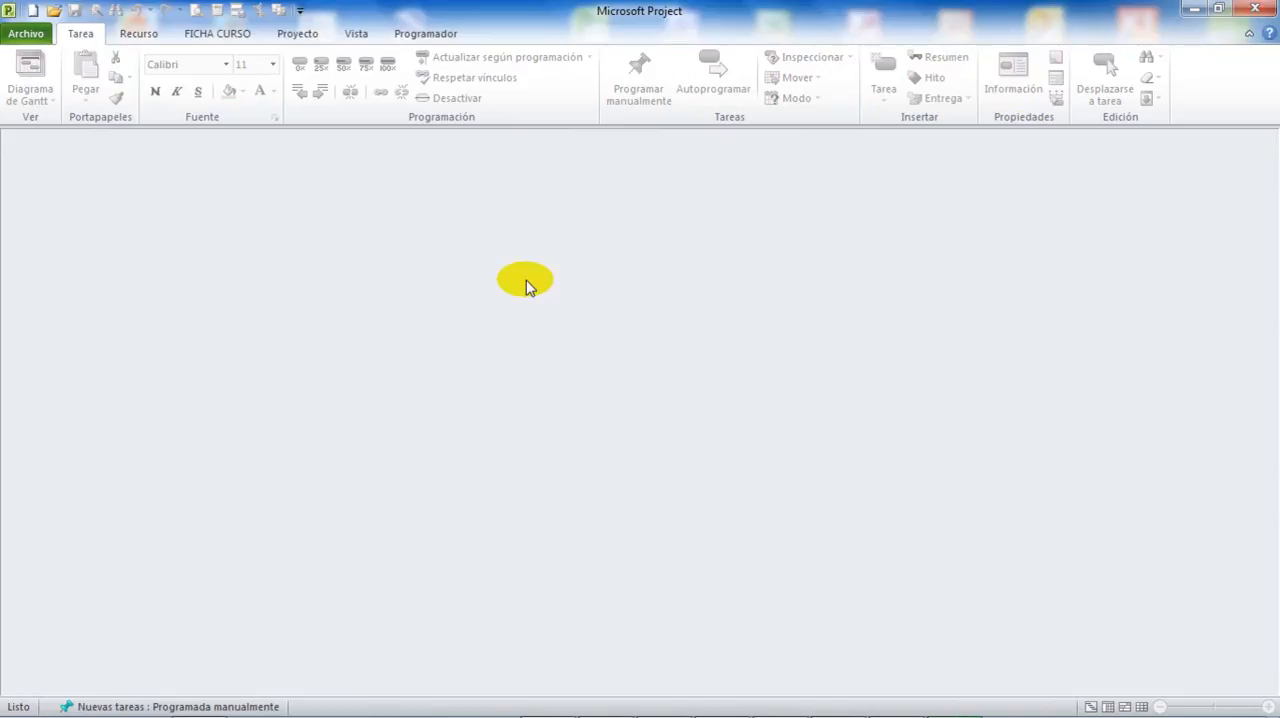
Switch to a maximized Windows Explorer window and open the AppData folder of the current user's profile under Usuarios on drive C:.
key("super+e")
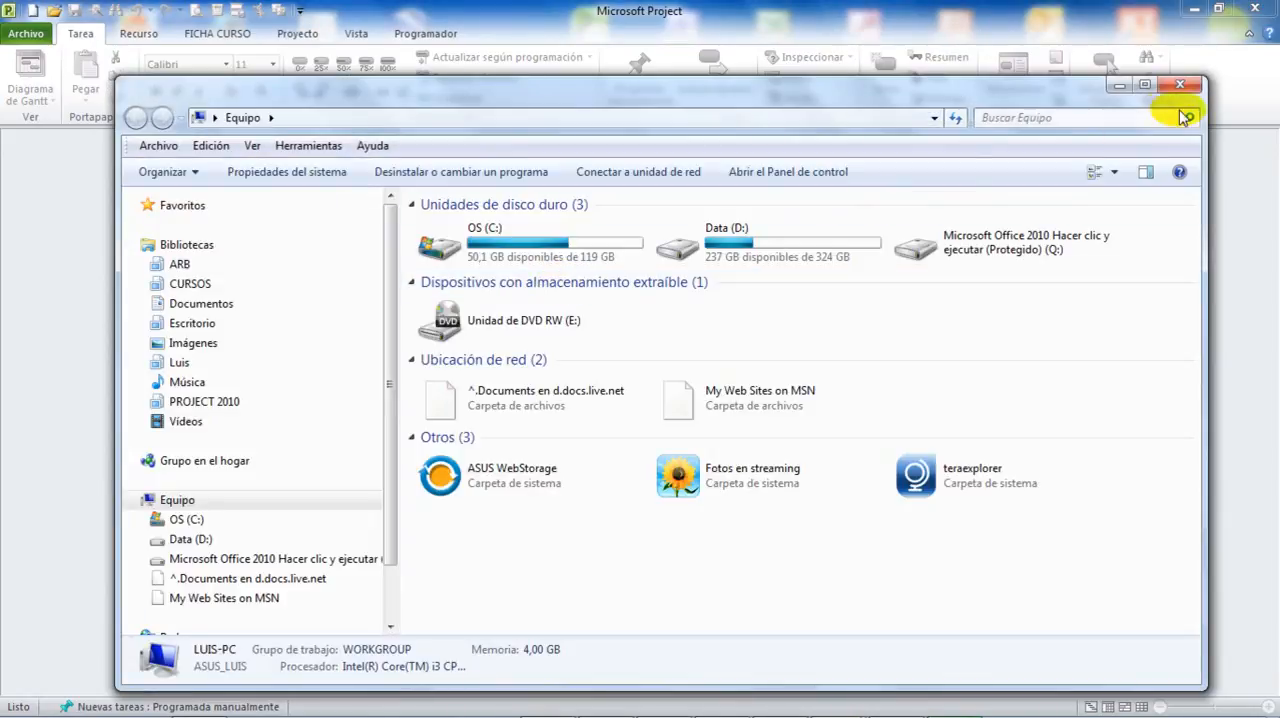
left_click(1144, 84)
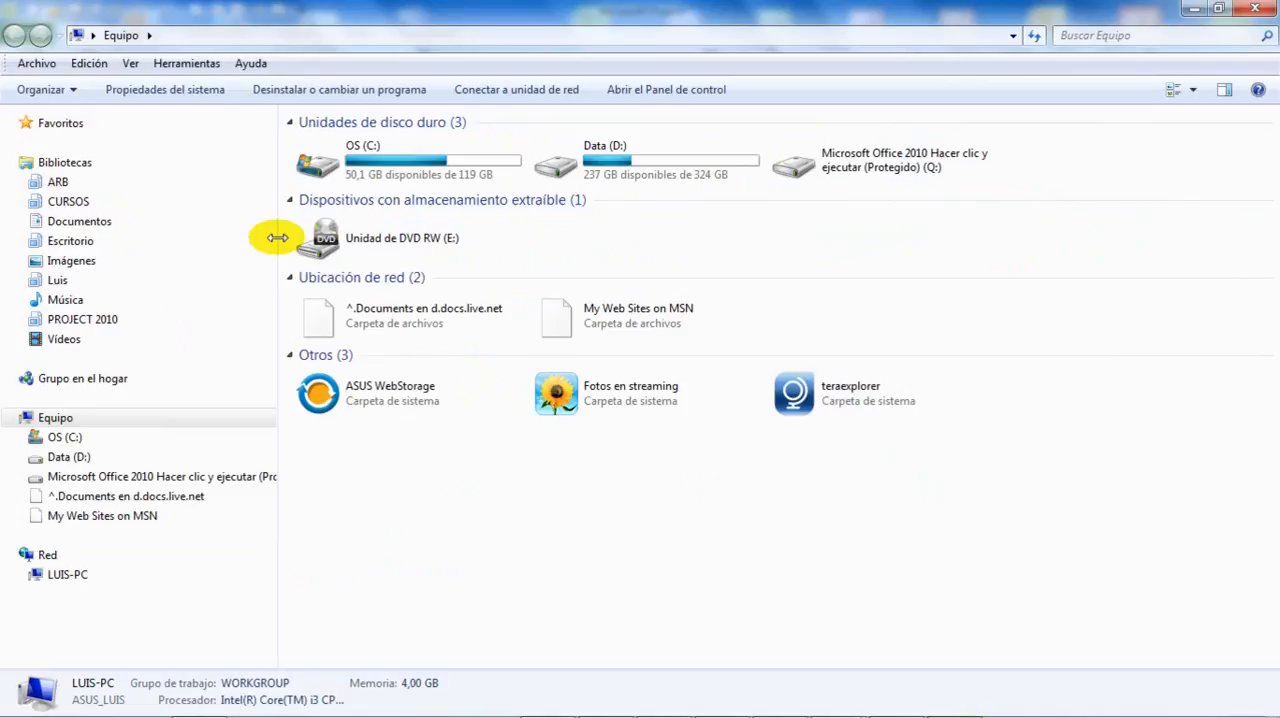
left_click(21, 438)
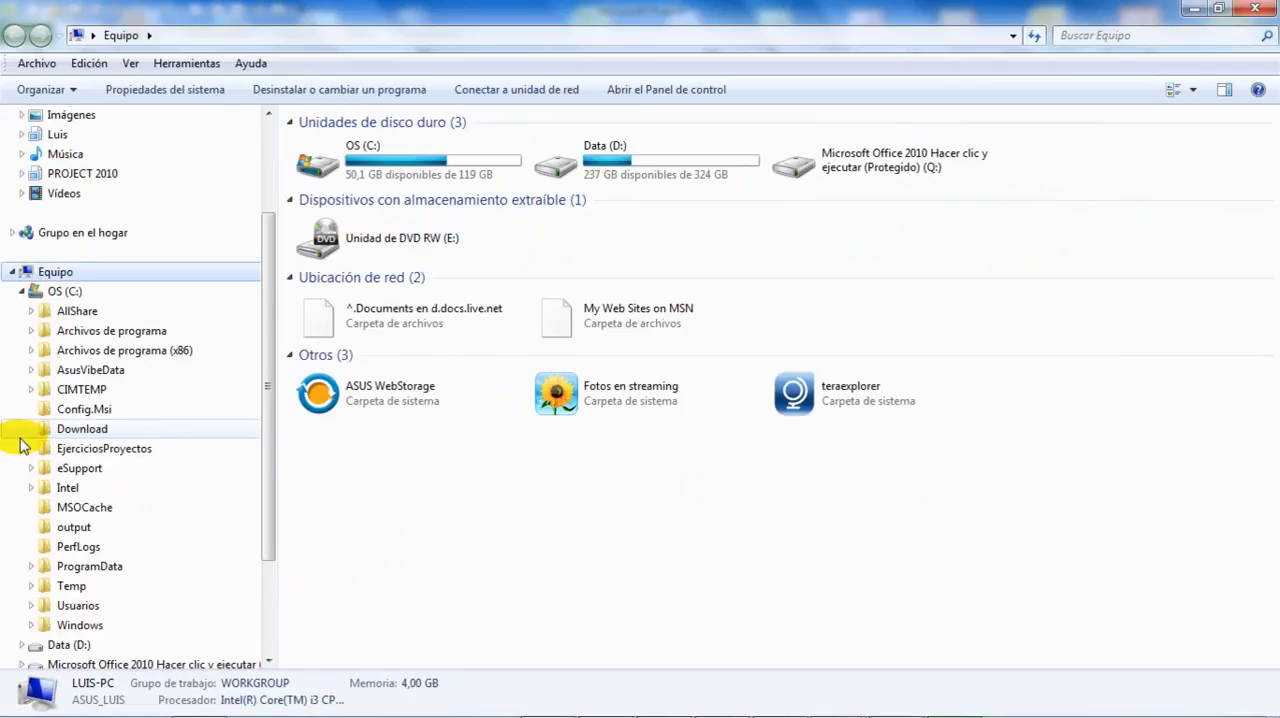
left_click(31, 606)
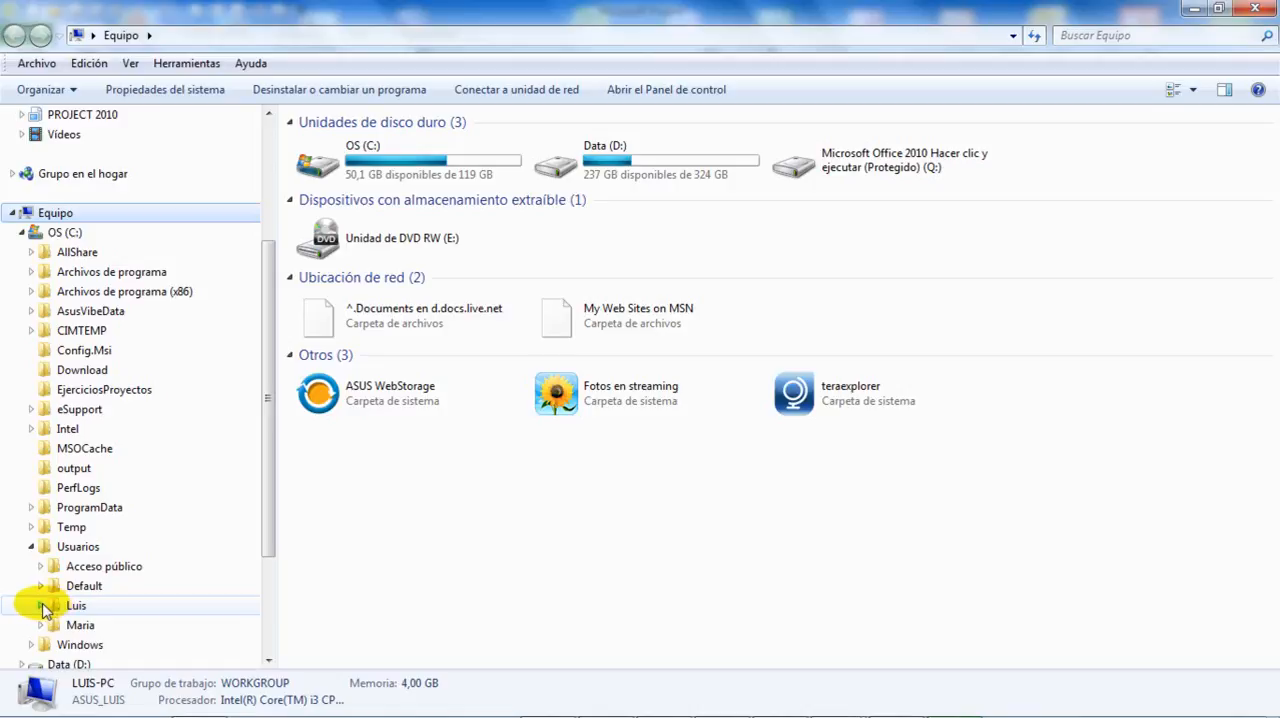
left_click(41, 606)
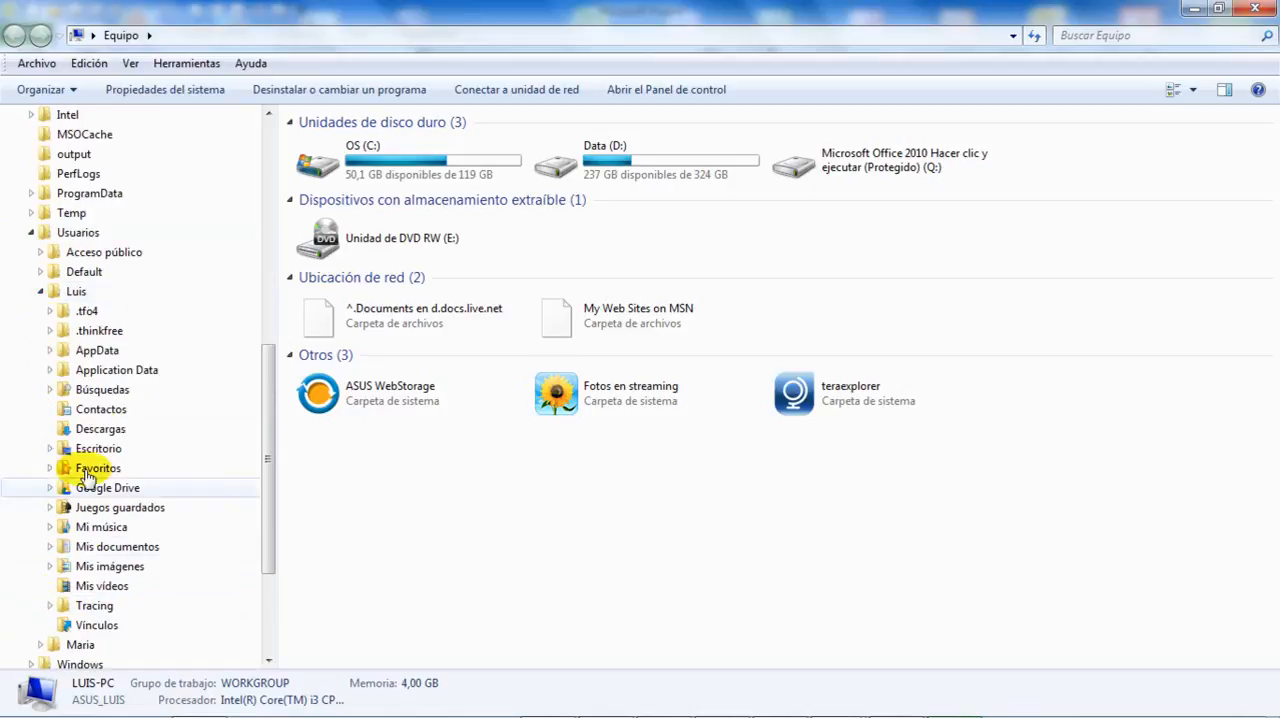
left_click(98, 352)
left_click(48, 350)
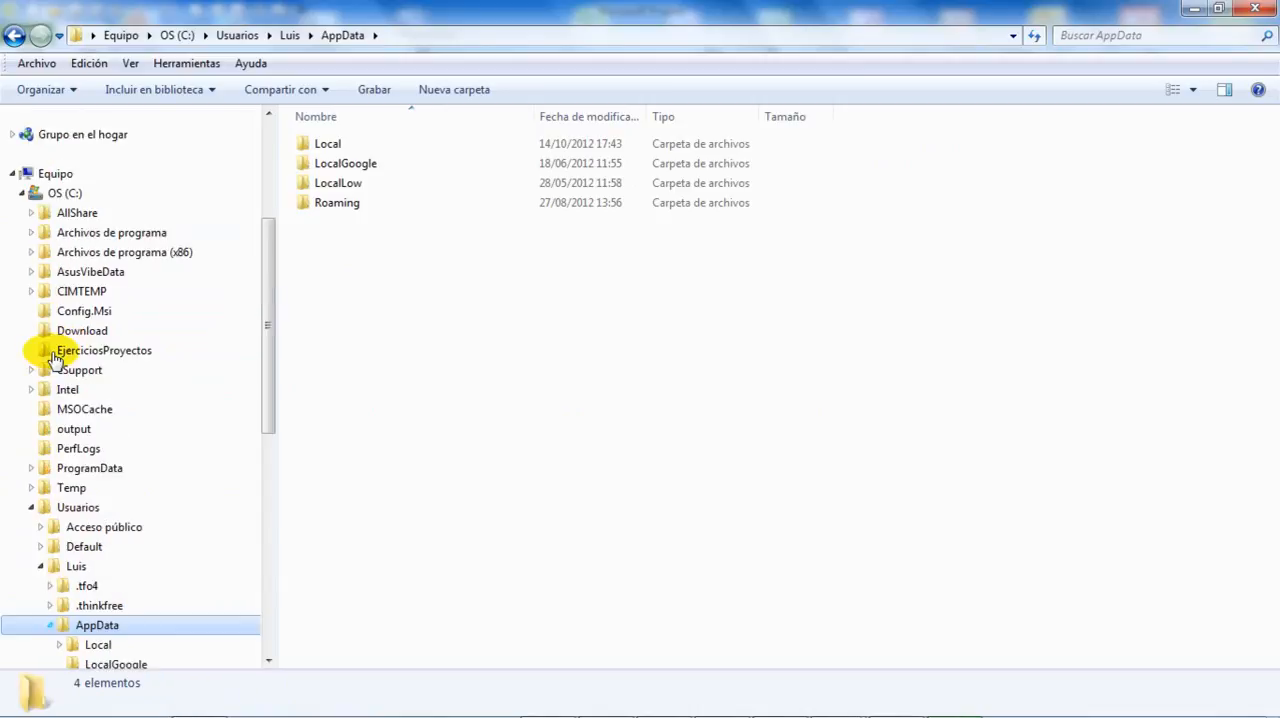
Open the Plantillas folder inside AppData's Roaming\Microsoft folder and expand its subfolders in the folder tree.
scroll(90, 466, "down", 3)
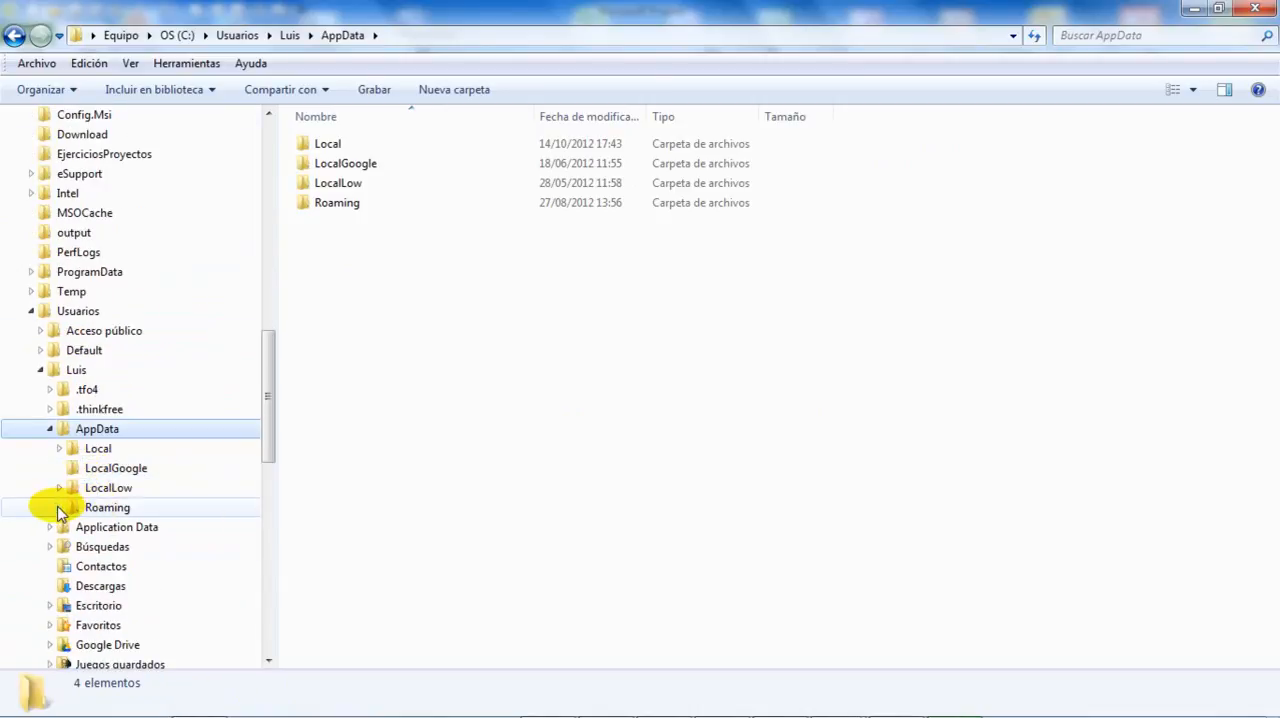
left_click(59, 507)
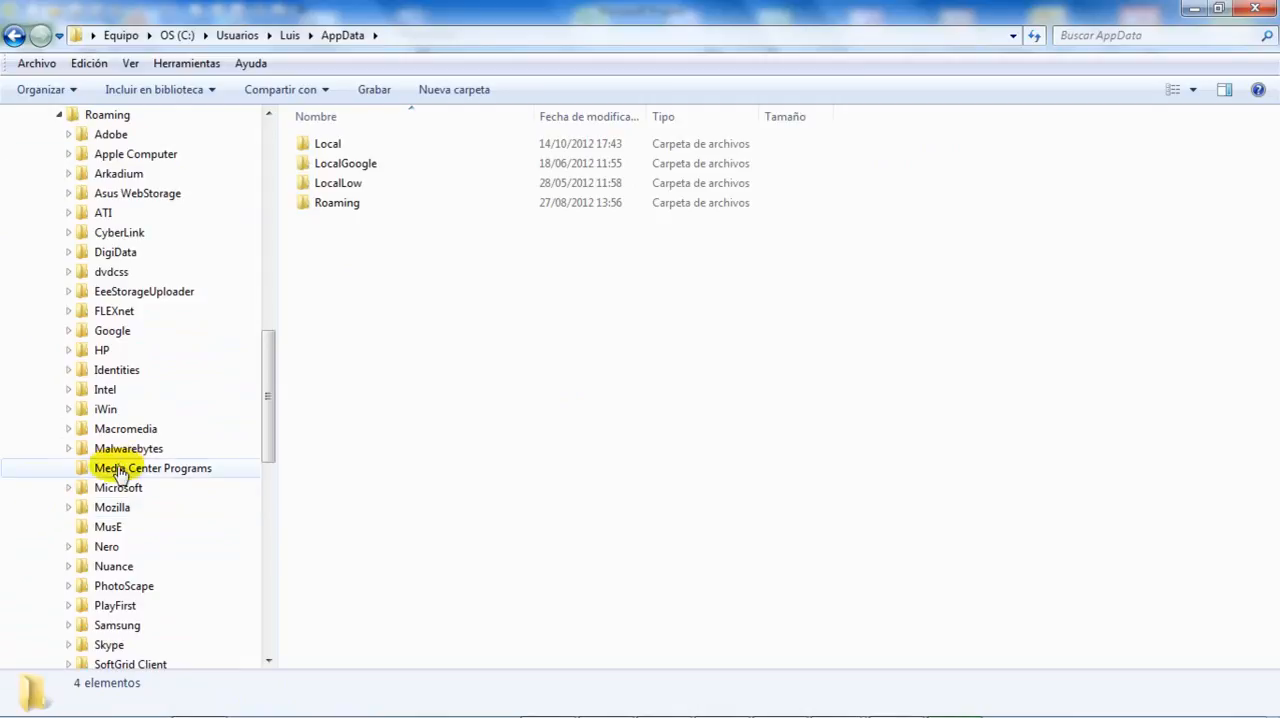
left_click(113, 490)
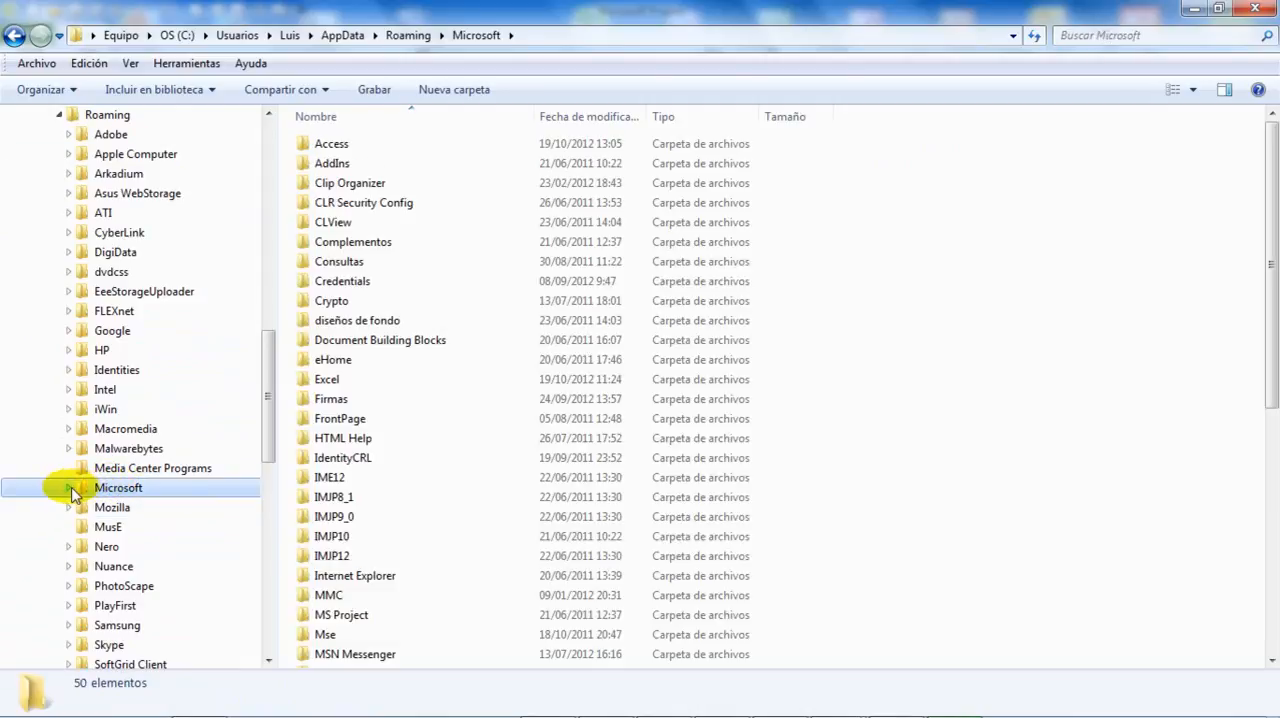
left_click(70, 489)
scroll(80, 490, "down", 12)
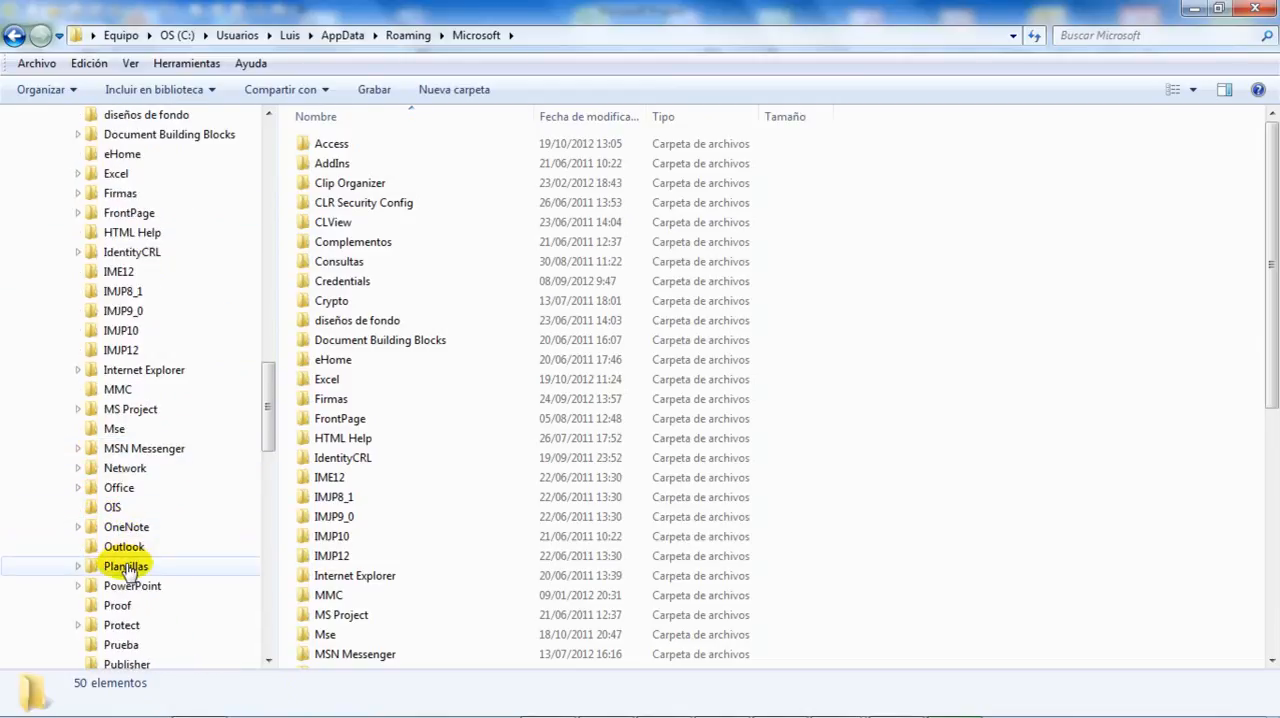
left_click(126, 566)
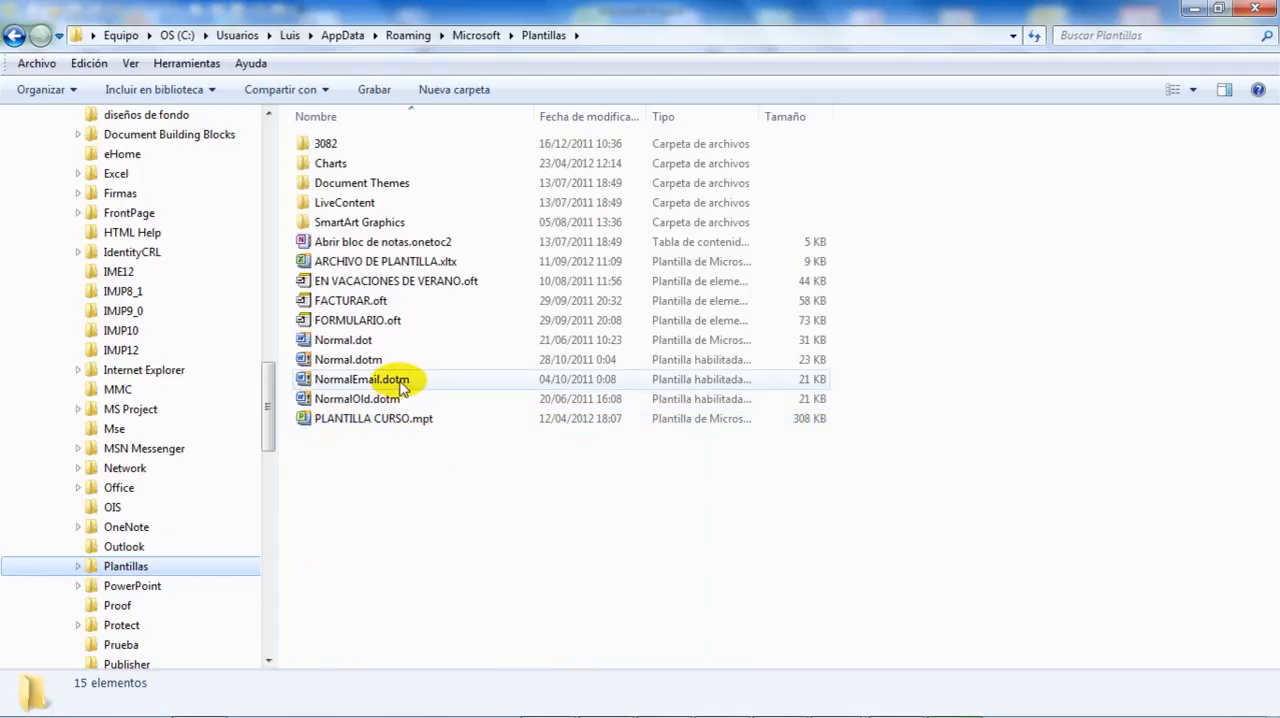
mouse_move(403, 388)
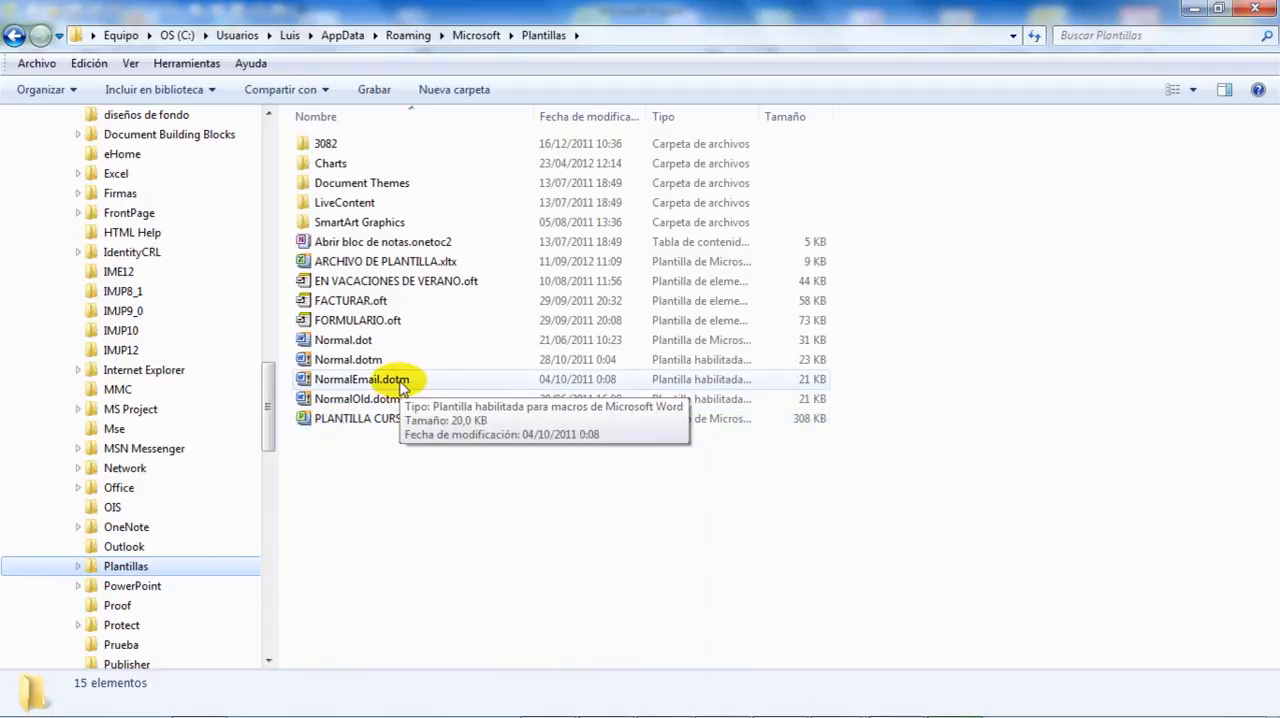
left_click(77, 567)
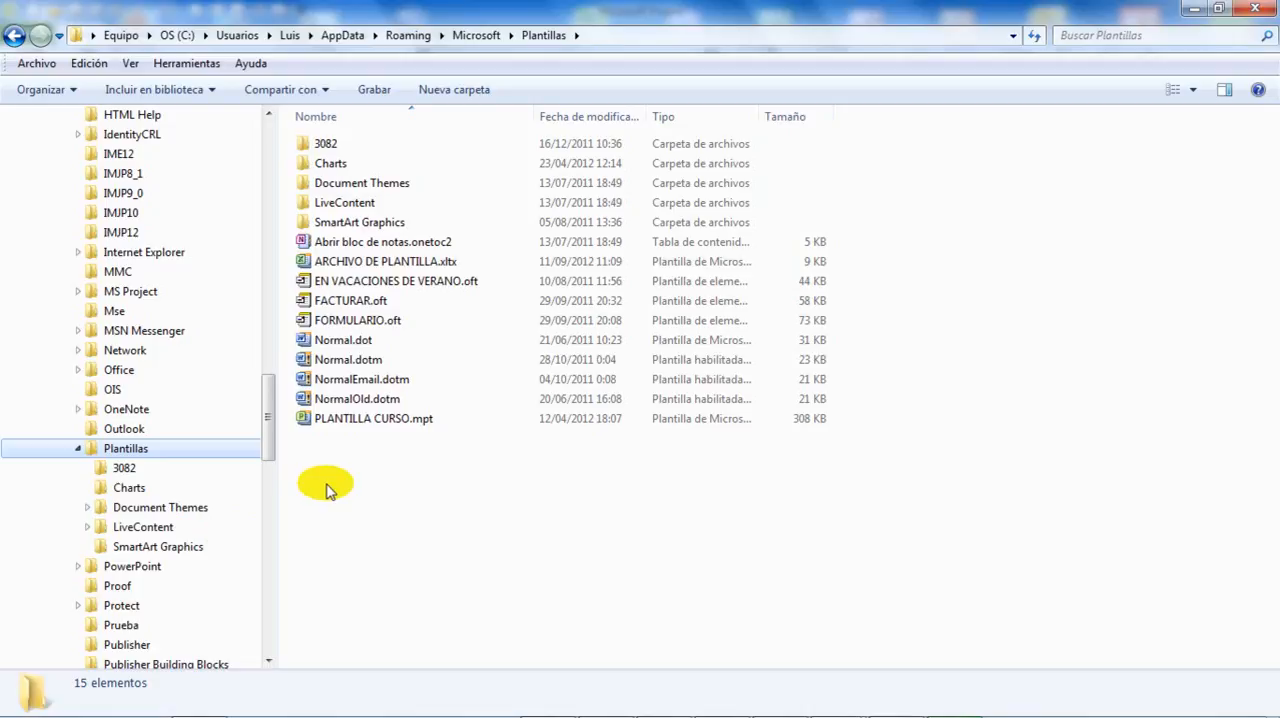
Open the archive PLANTILLAS 2003.rar from the PROJECT folder on drive D:.
left_click_drag(266, 431, 264, 610)
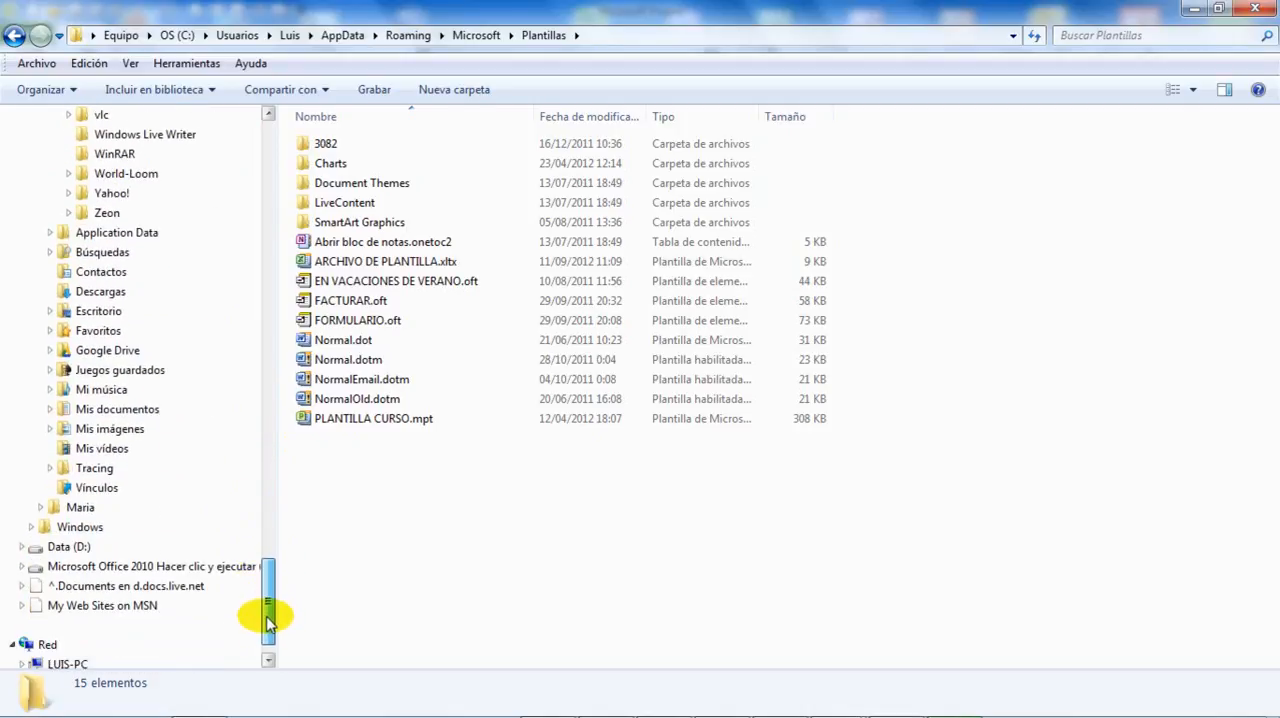
left_click(24, 550)
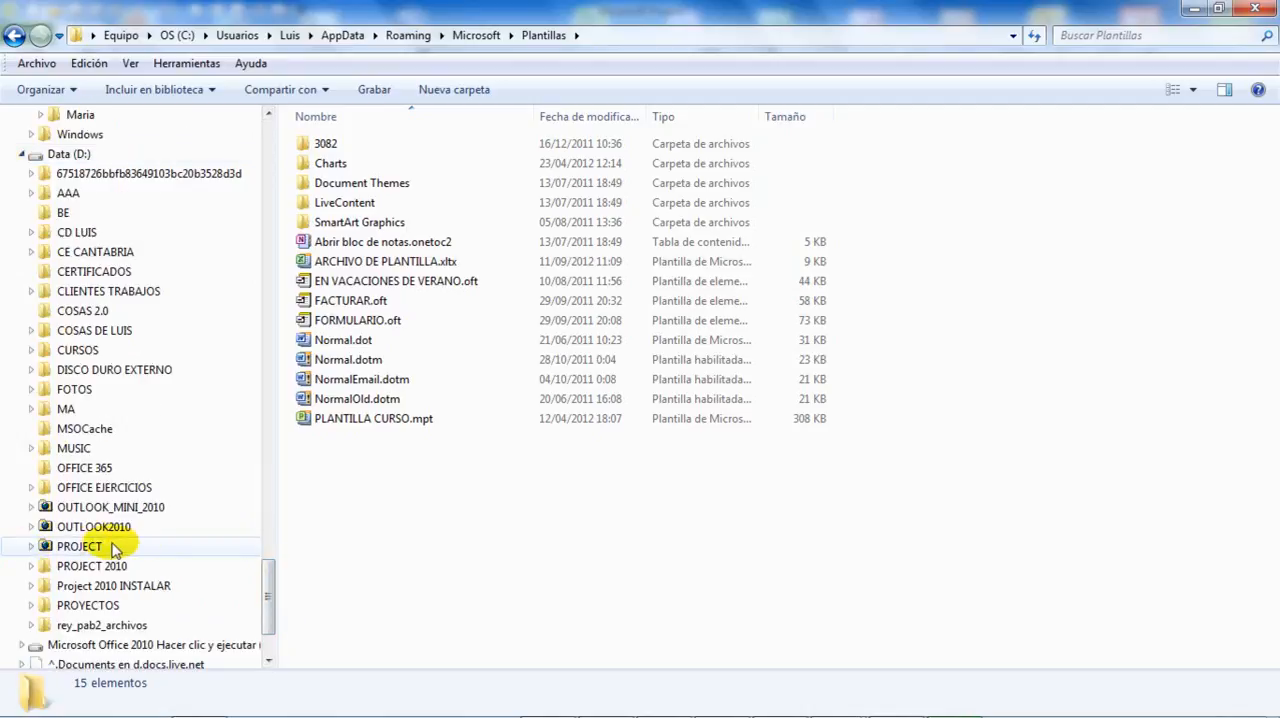
left_click(80, 546)
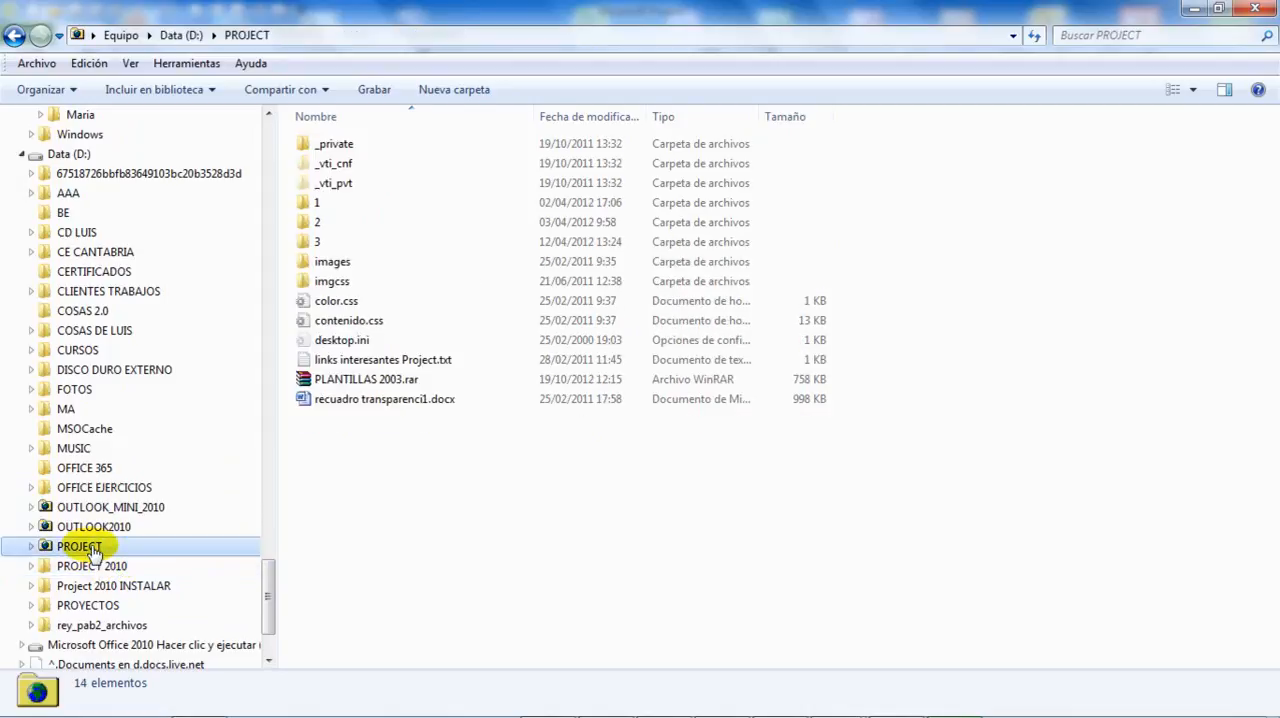
left_click(364, 386)
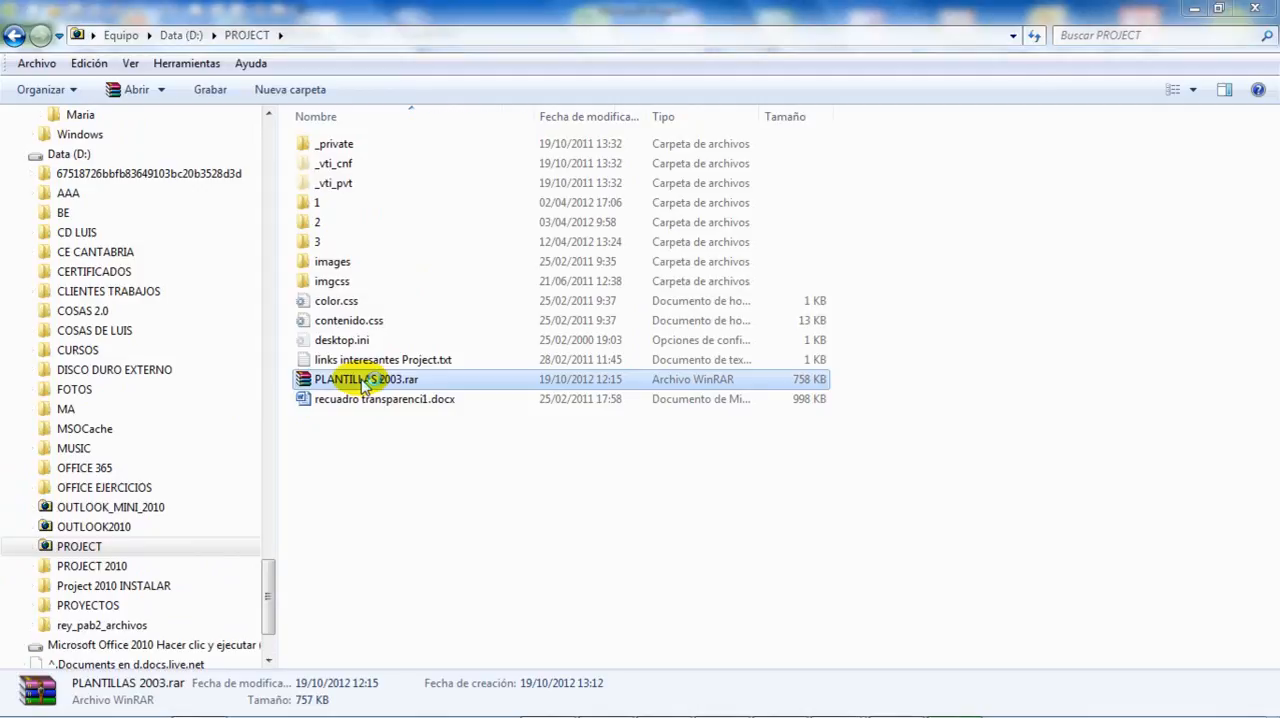
Extract the PLANTILLAS 2003 folder from PLANTILLAS 2003.rar into the Plantillas folder under AppData's Roaming\Microsoft folder.
double_click(364, 386)
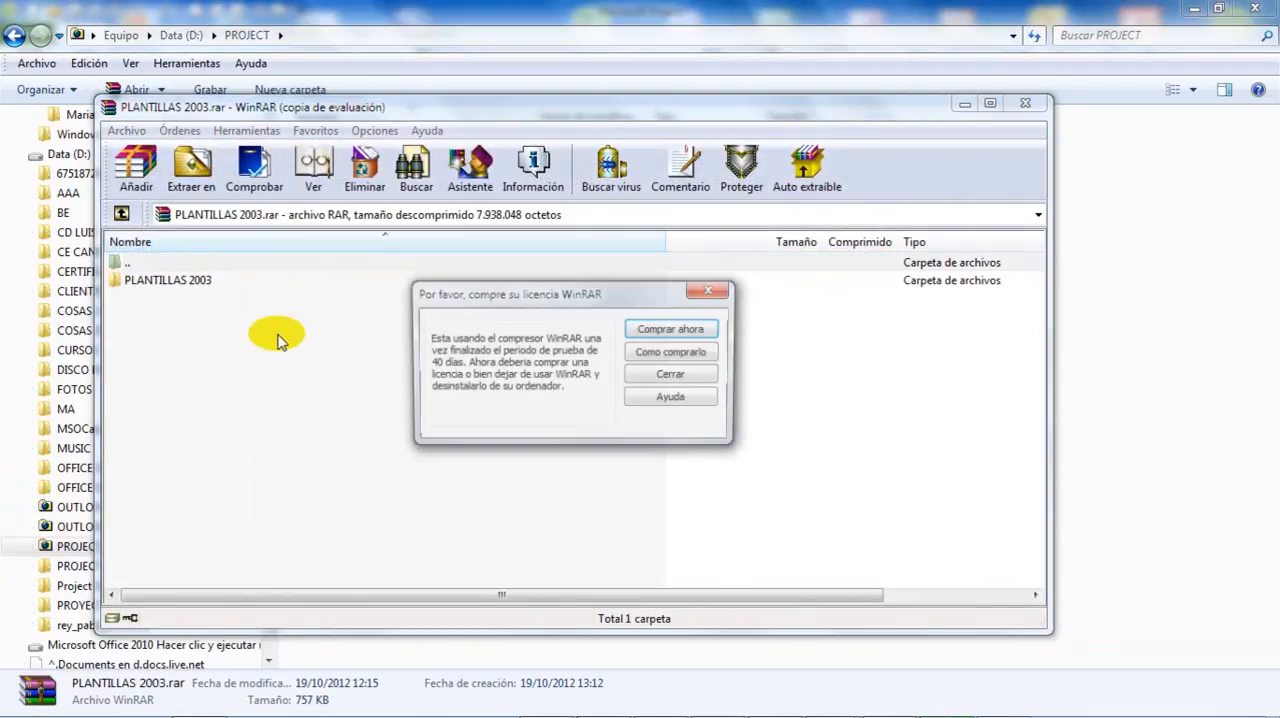
left_click(706, 290)
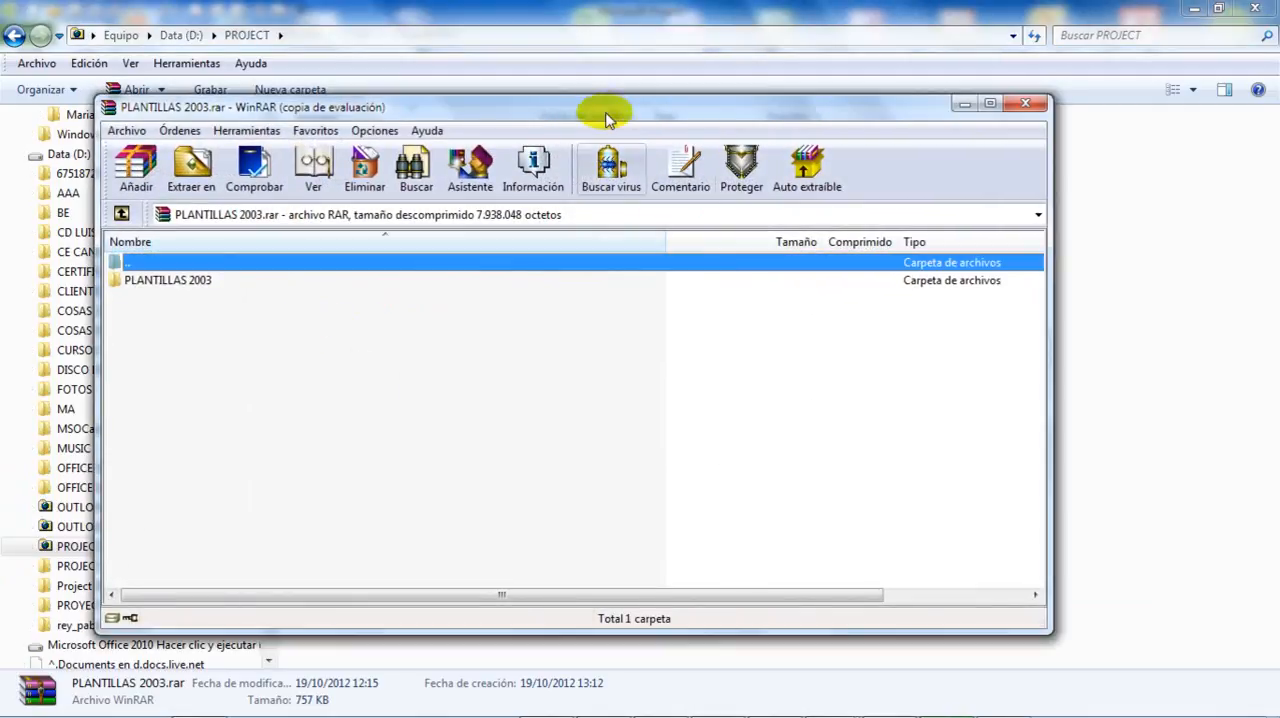
left_click_drag(602, 98, 877, 149)
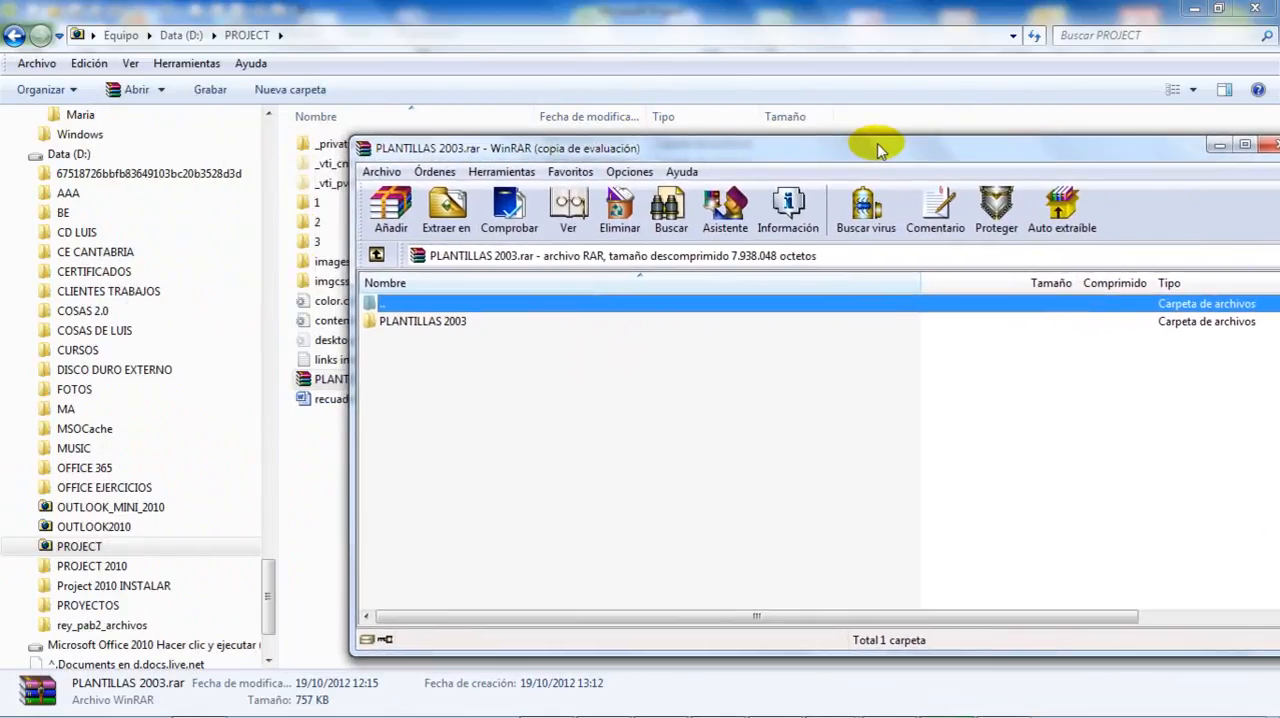
left_click(403, 326)
left_click_drag(267, 600, 286, 414)
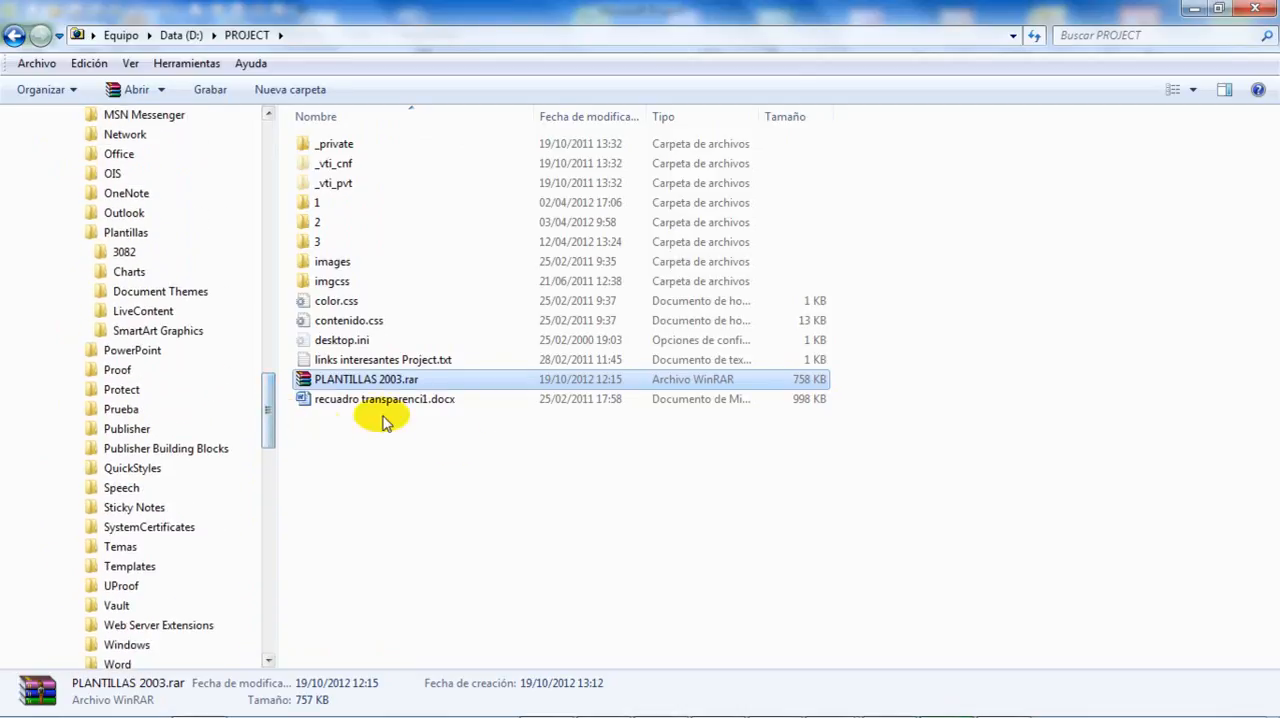
mouse_move(812, 708)
left_click(1003, 698)
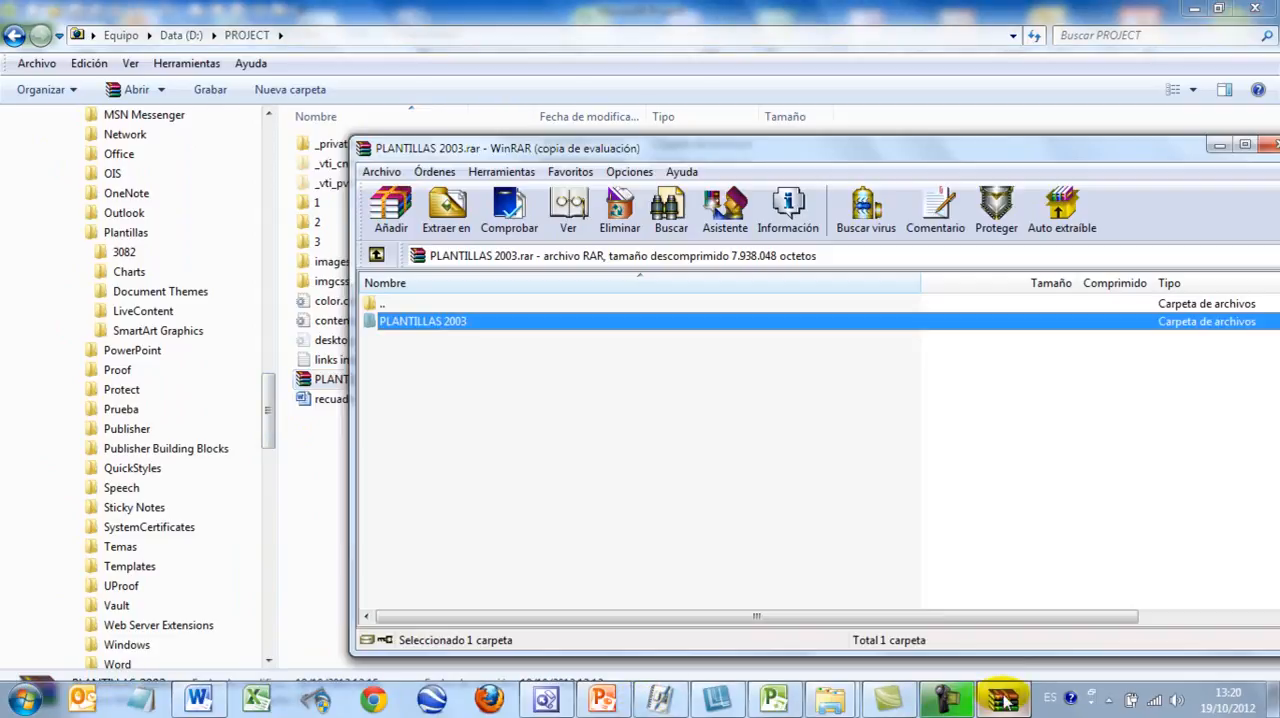
left_click_drag(388, 328, 132, 236)
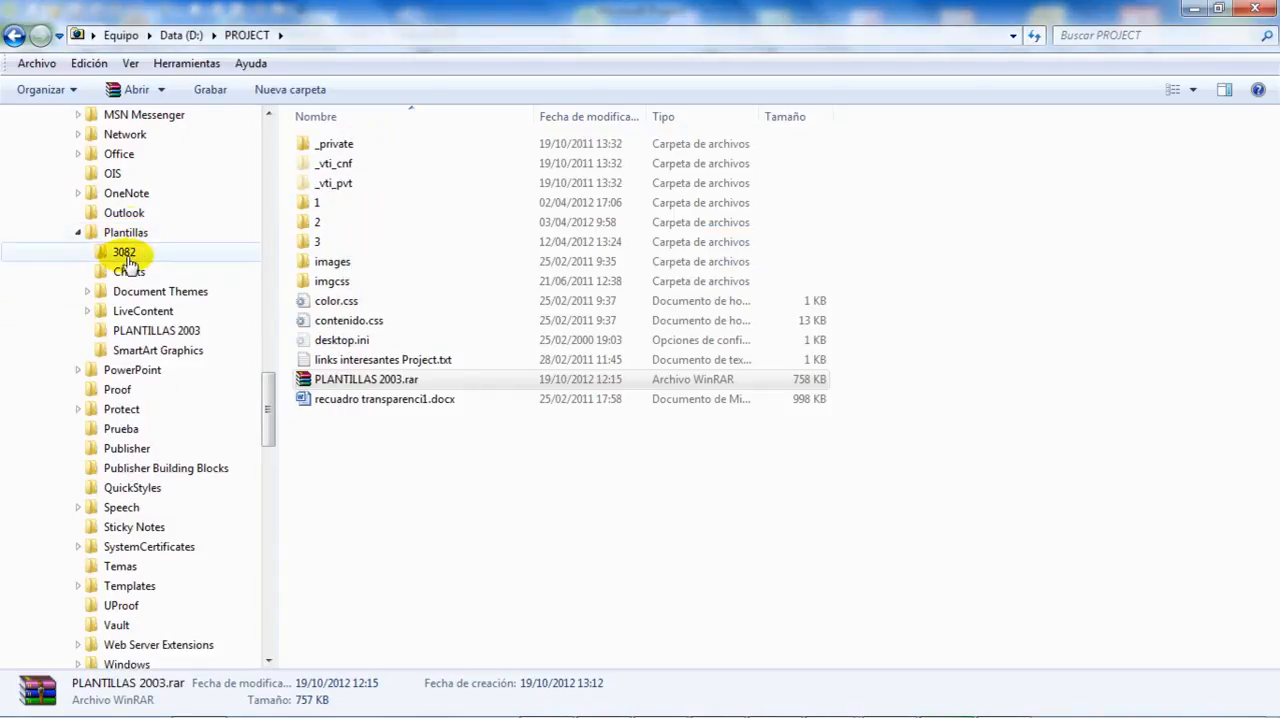
View the template files inside the extracted PLANTILLAS 2003 folder and return to the parent Plantillas folder.
left_click(130, 335)
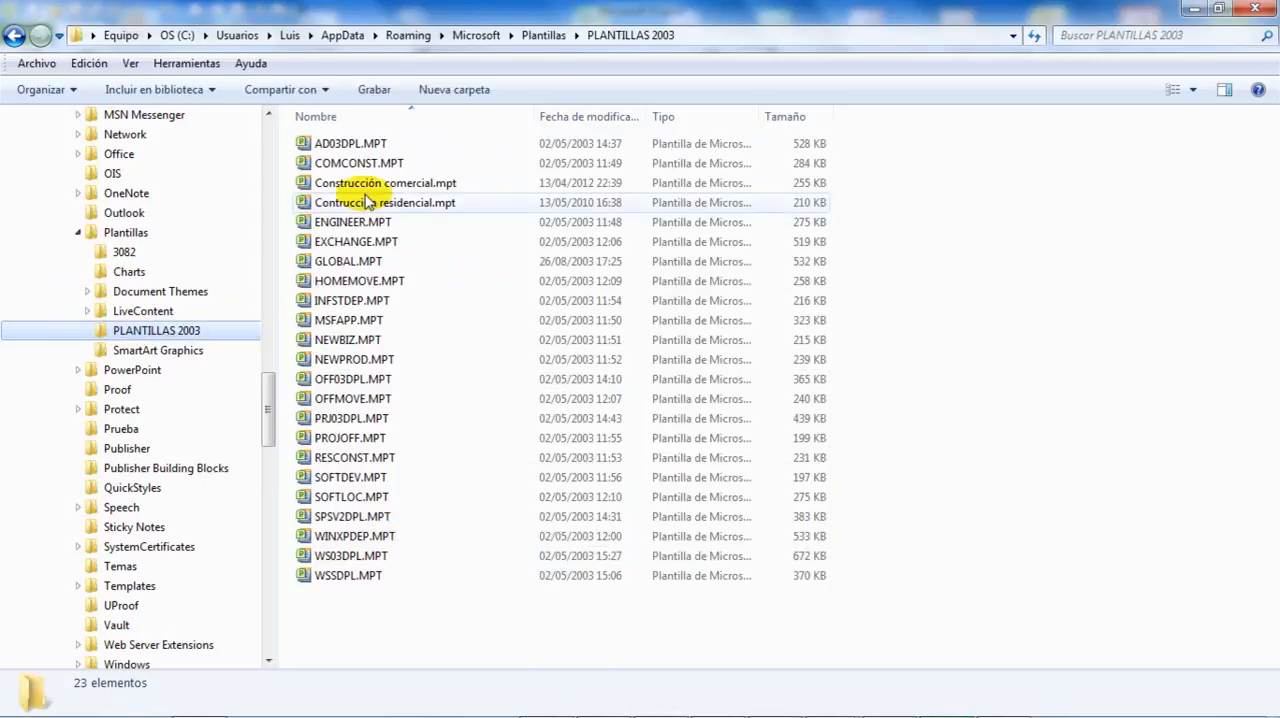
mouse_move(368, 201)
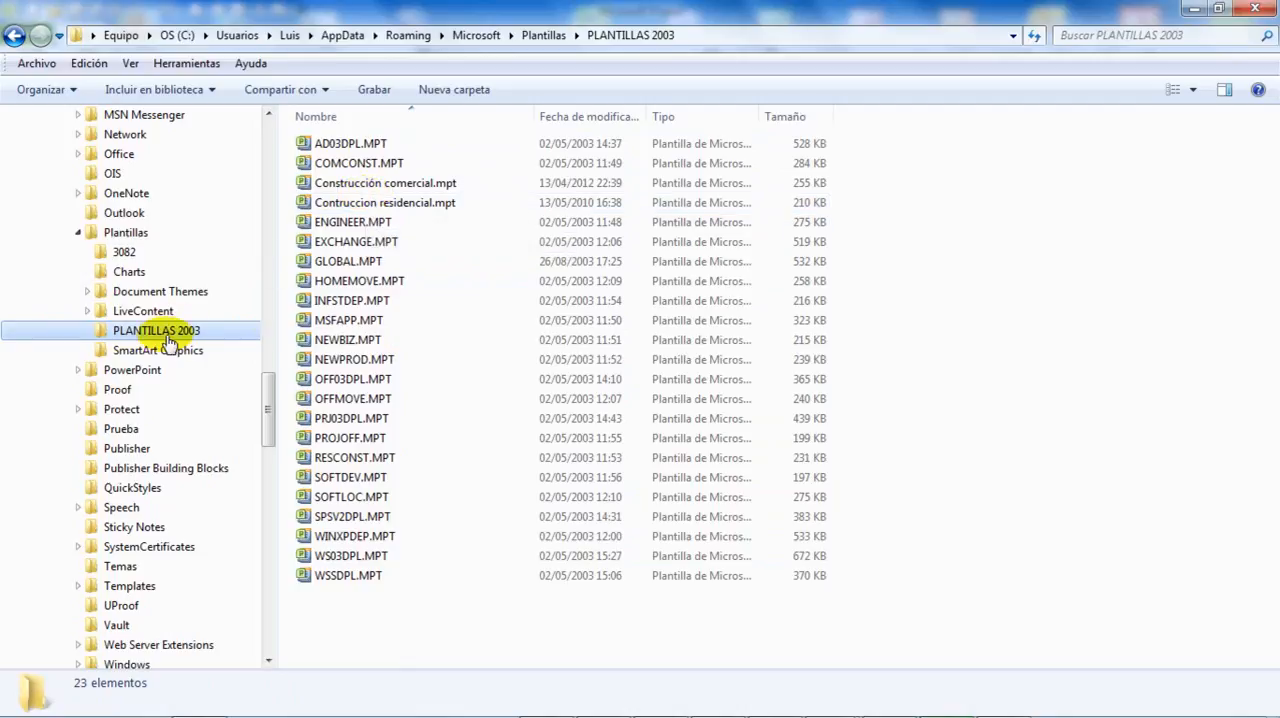
left_click(144, 239)
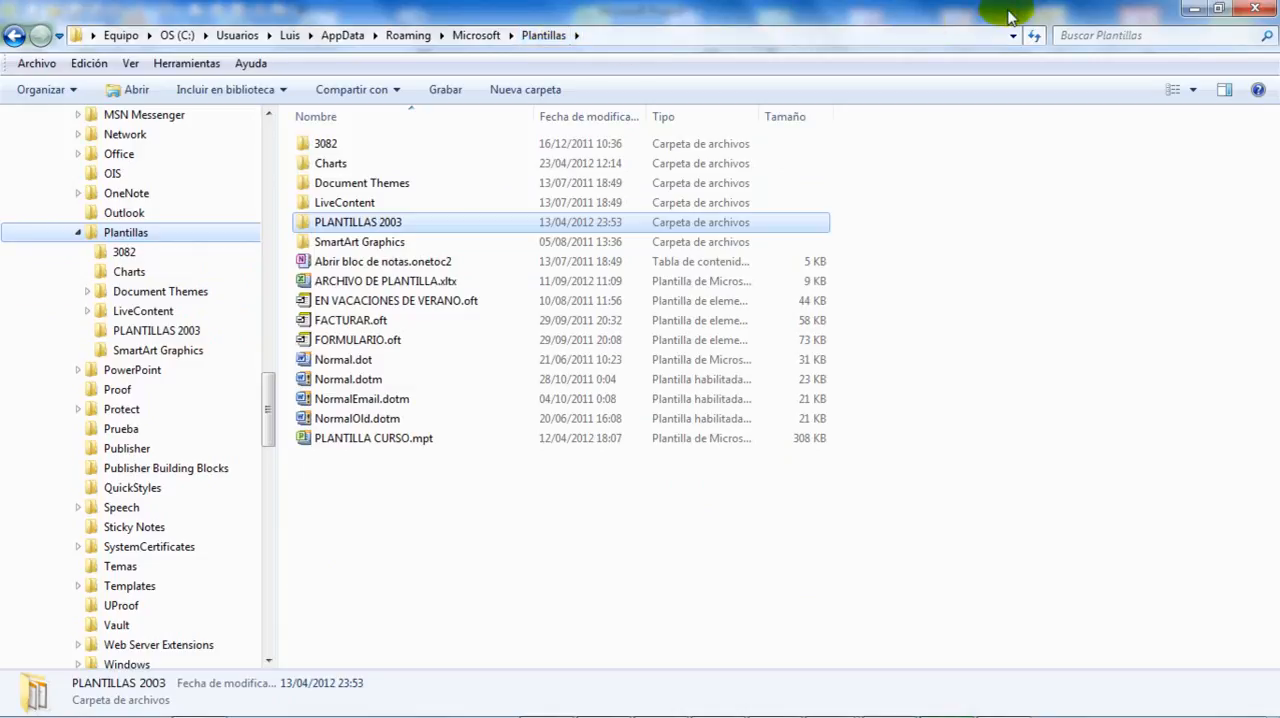
Minimize Windows Explorer and close the WinRAR archive window to return to Microsoft Project.
left_click(1198, 10)
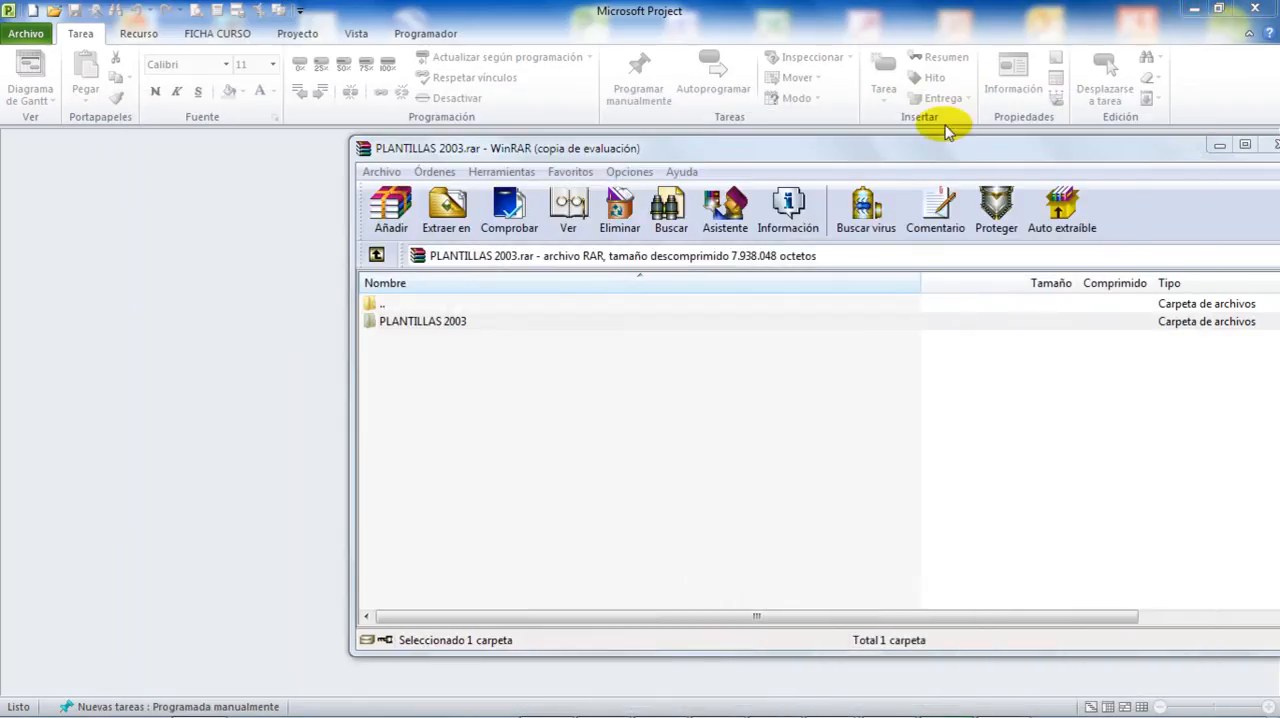
left_click_drag(943, 155, 706, 117)
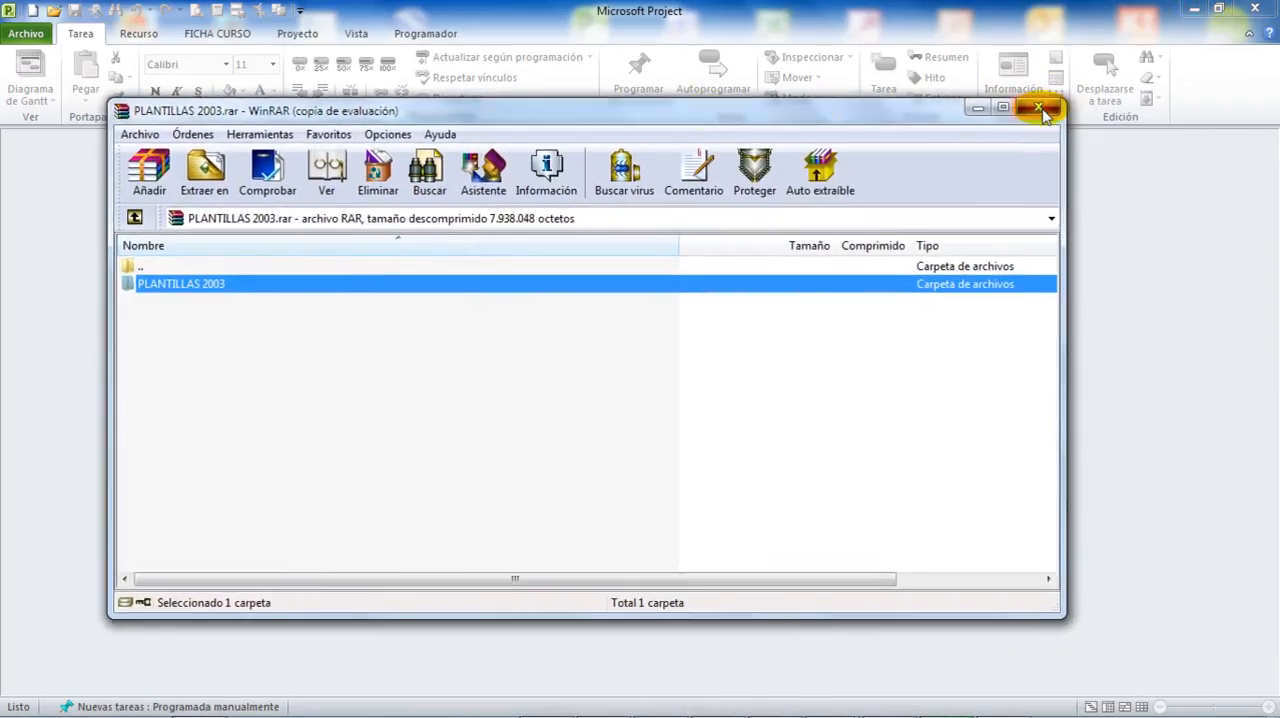
left_click(1041, 108)
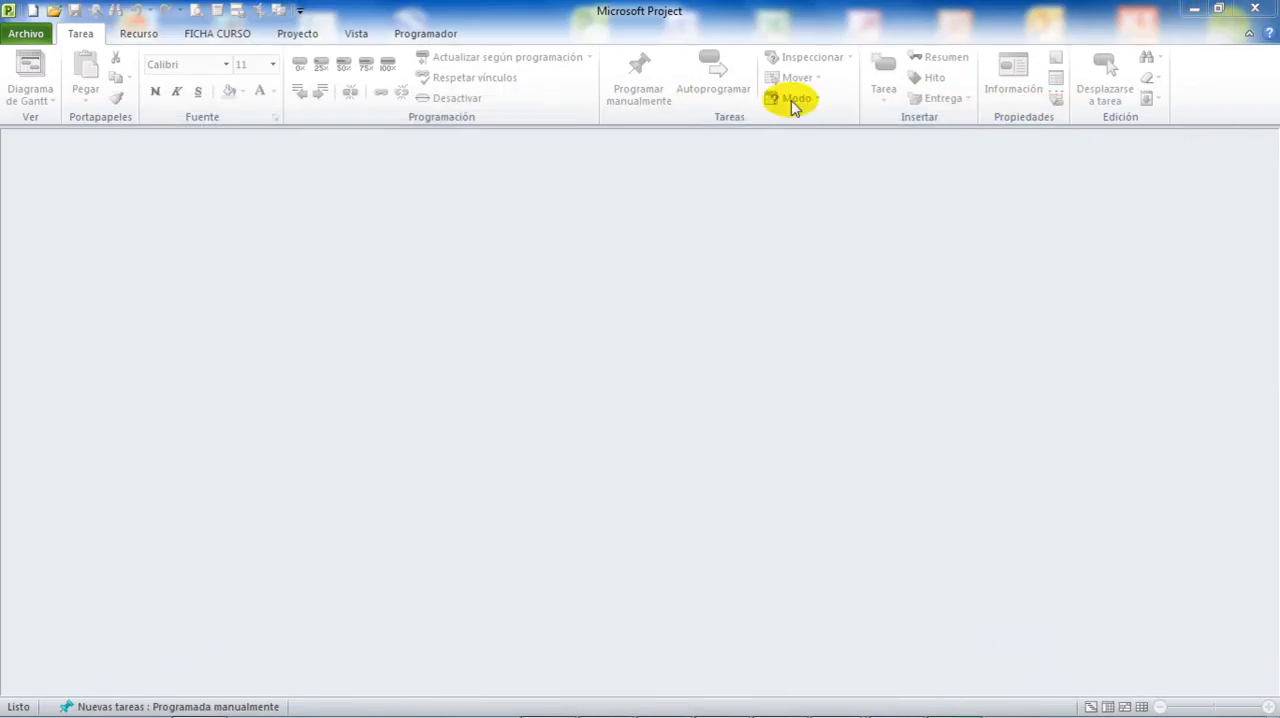
Create a project from the template Construcción comercial.mpt in the PLANTILLAS 2003 group of the personal templates.
left_click(27, 36)
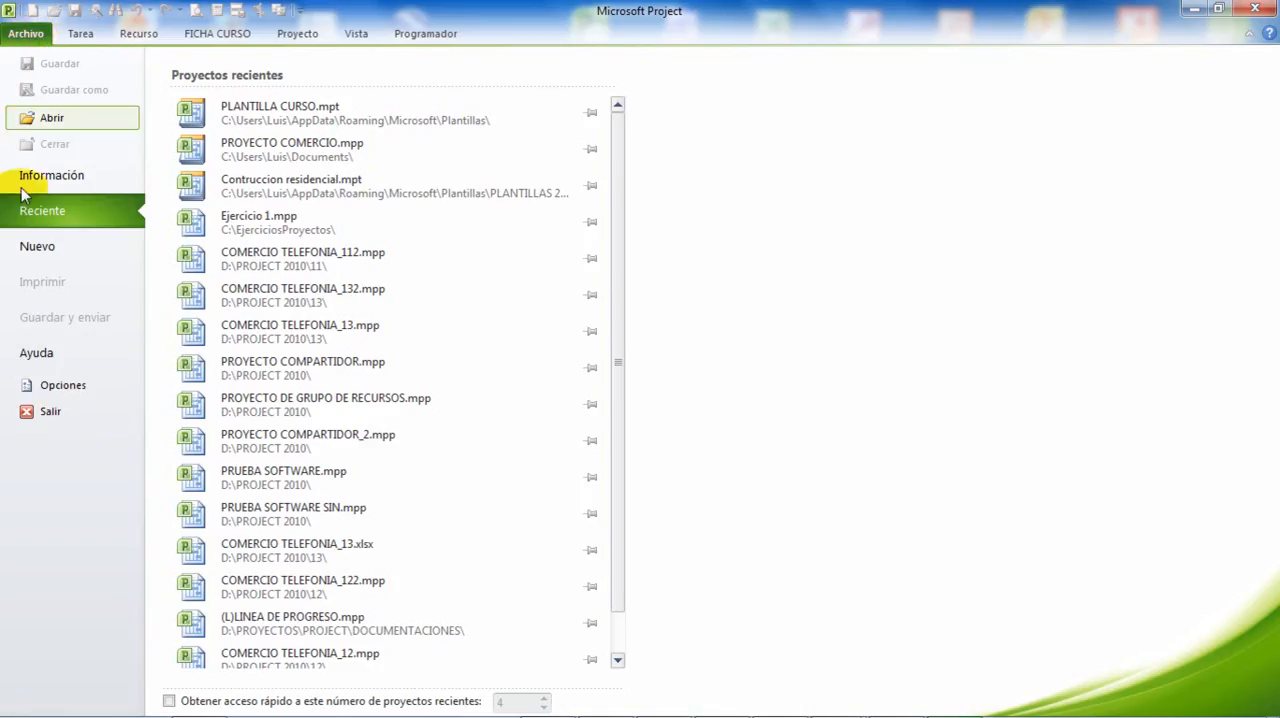
left_click(40, 247)
left_click(430, 185)
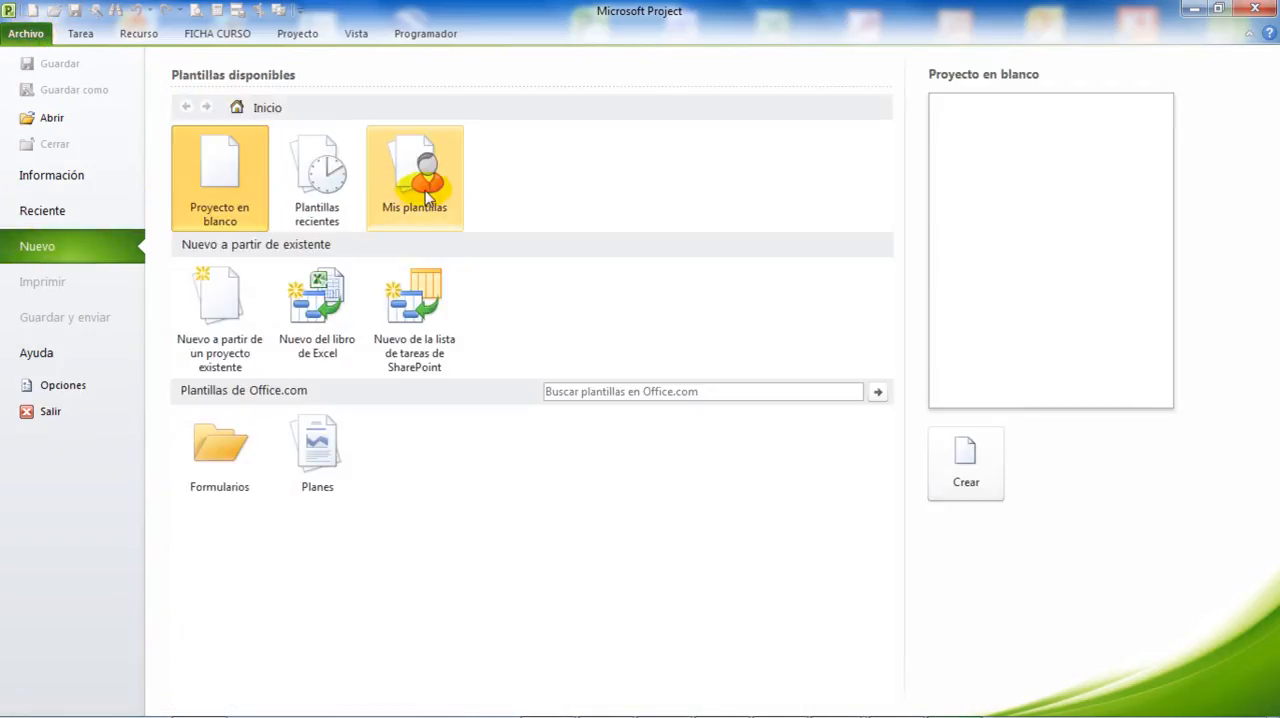
left_click_drag(461, 197, 490, 165)
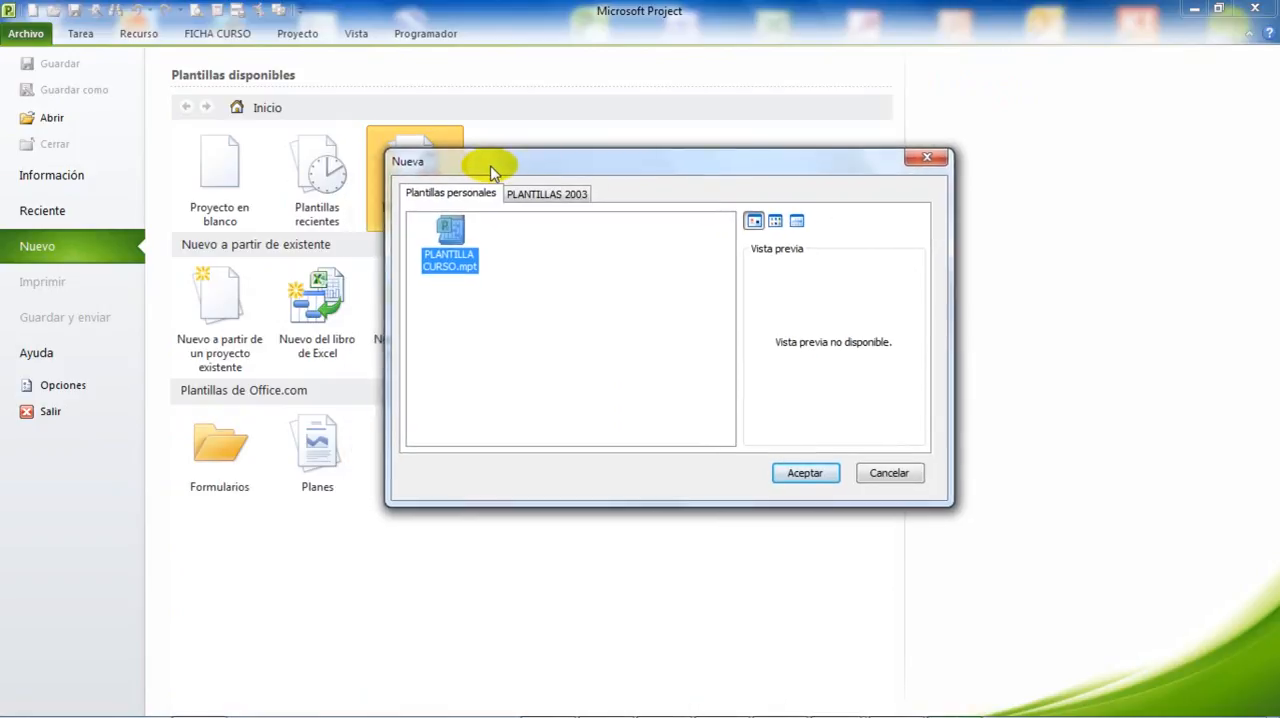
left_click(573, 198)
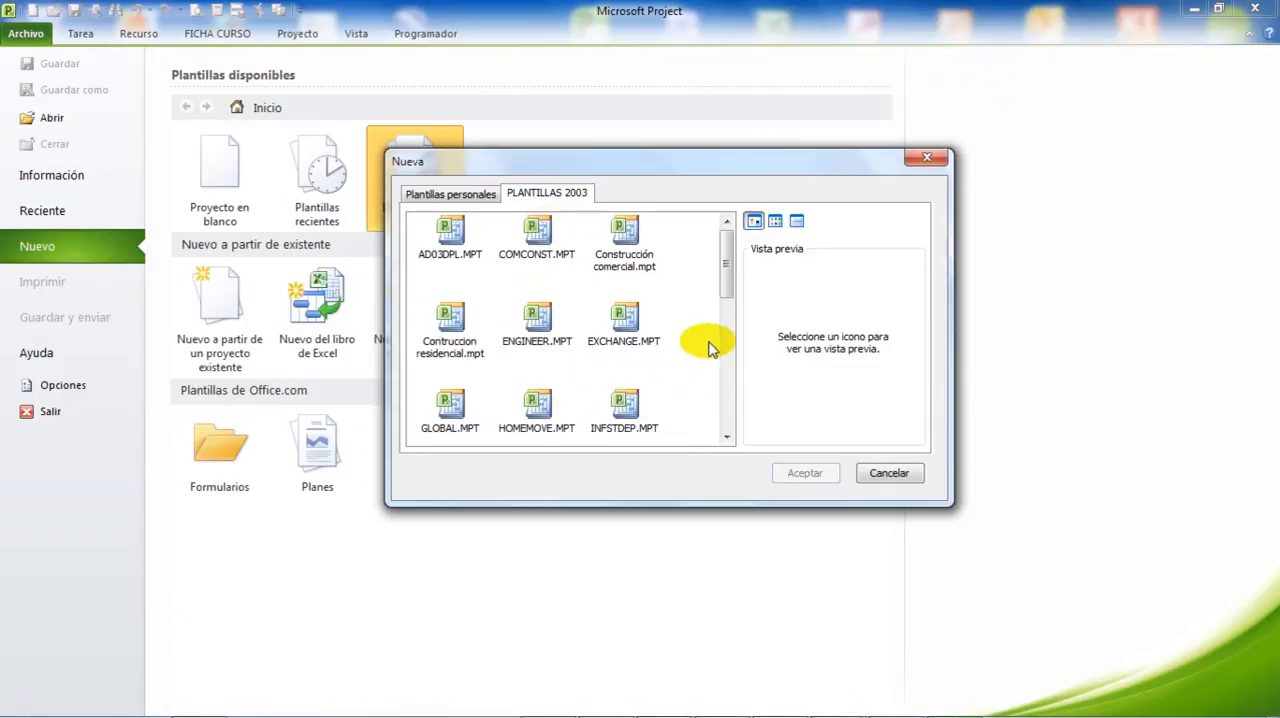
mouse_move(731, 277)
left_mouse_down()
mouse_move(723, 391)
mouse_move(731, 280)
mouse_move(718, 270)
left_mouse_up()
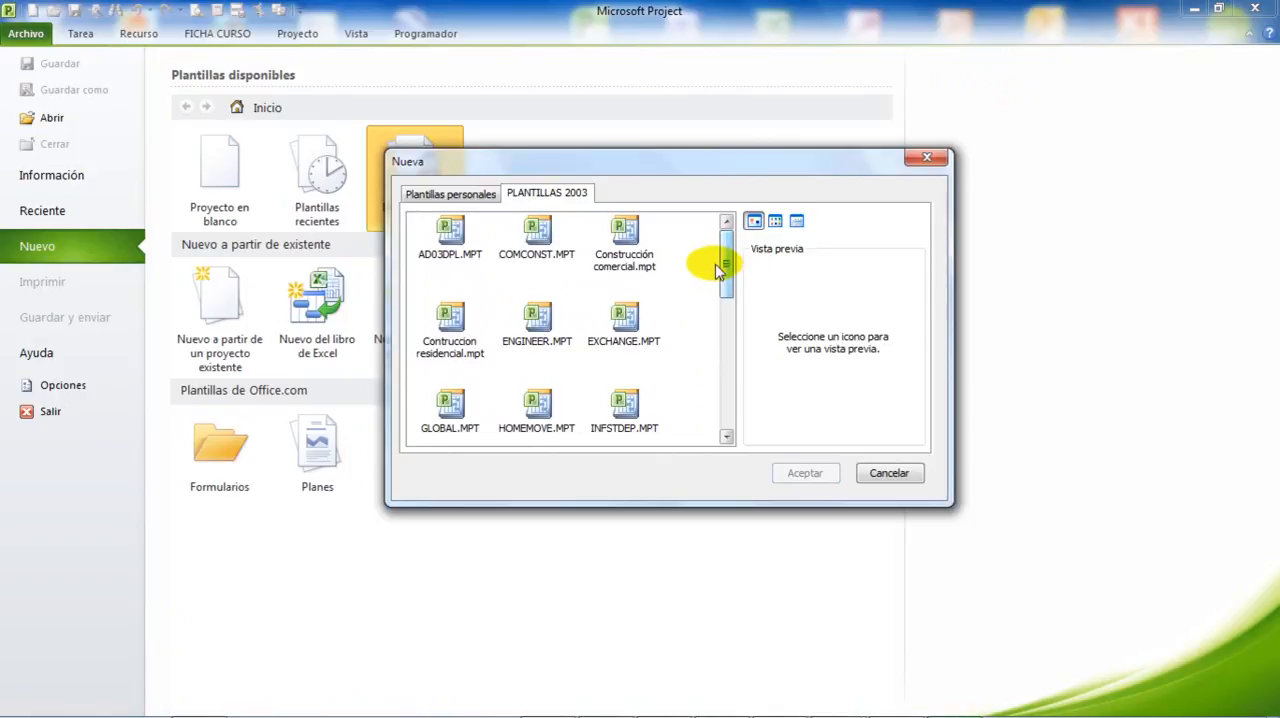
left_click(627, 240)
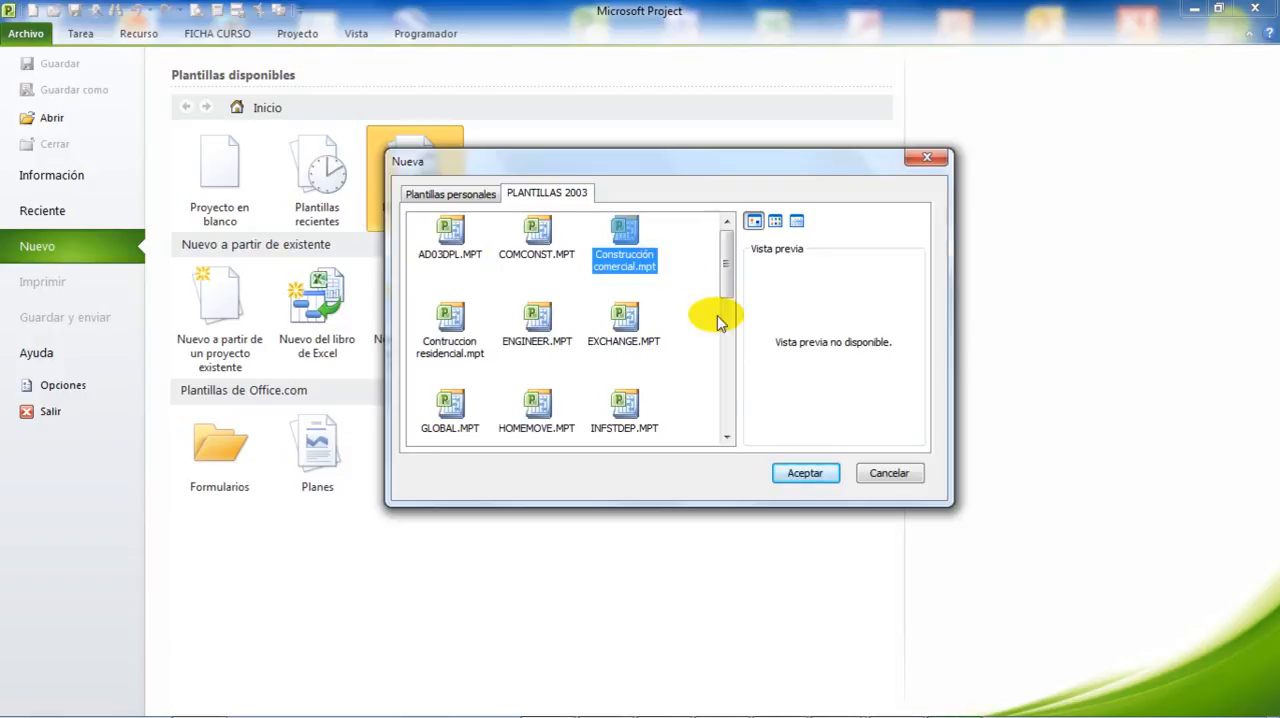
left_click(805, 474)
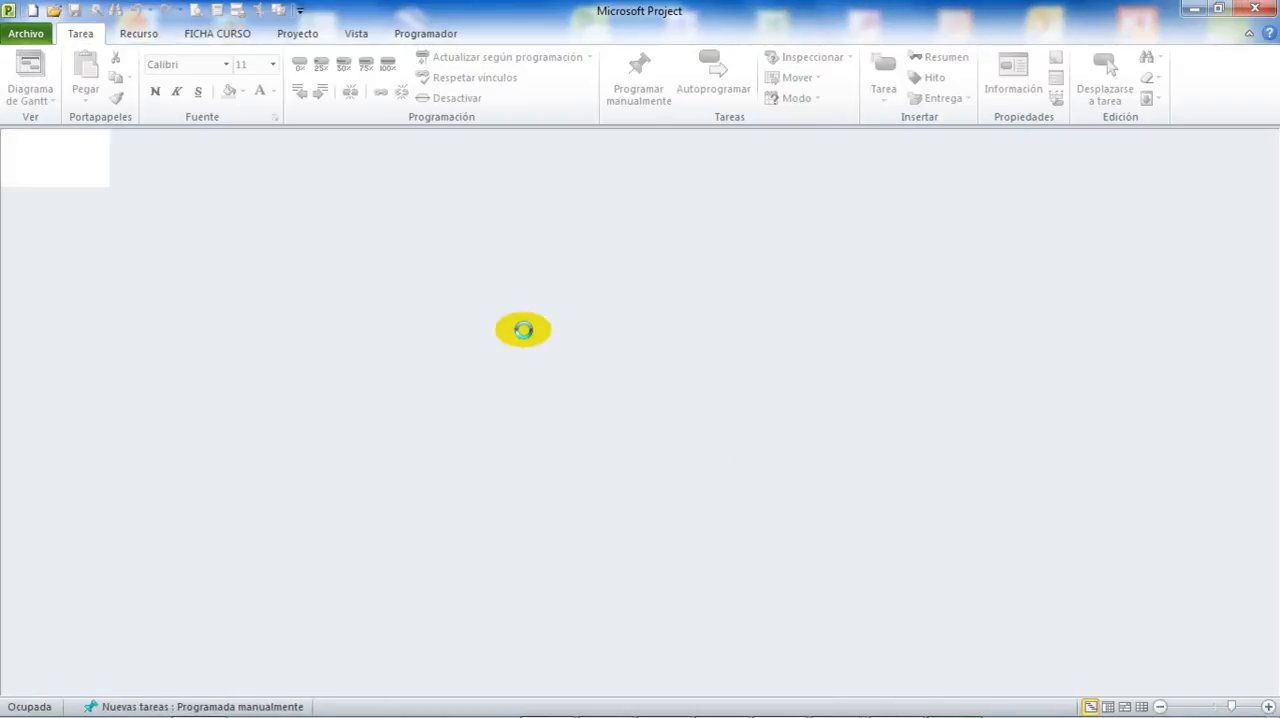
Widen the Nombre de tarea column to fit the commercial construction tasks and close the project without saving the changes.
left_click_drag(378, 282, 507, 280)
left_click(267, 235)
scroll(271, 265, "down", 5)
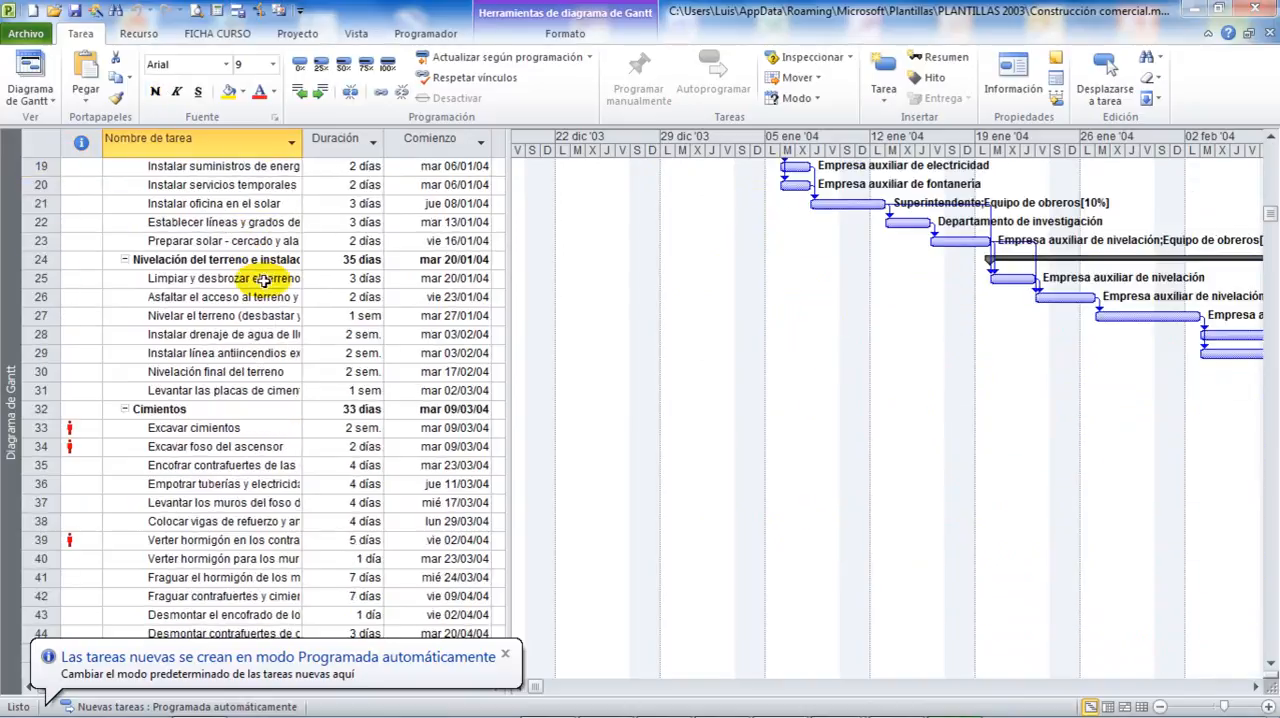
scroll(265, 280, "up", 5)
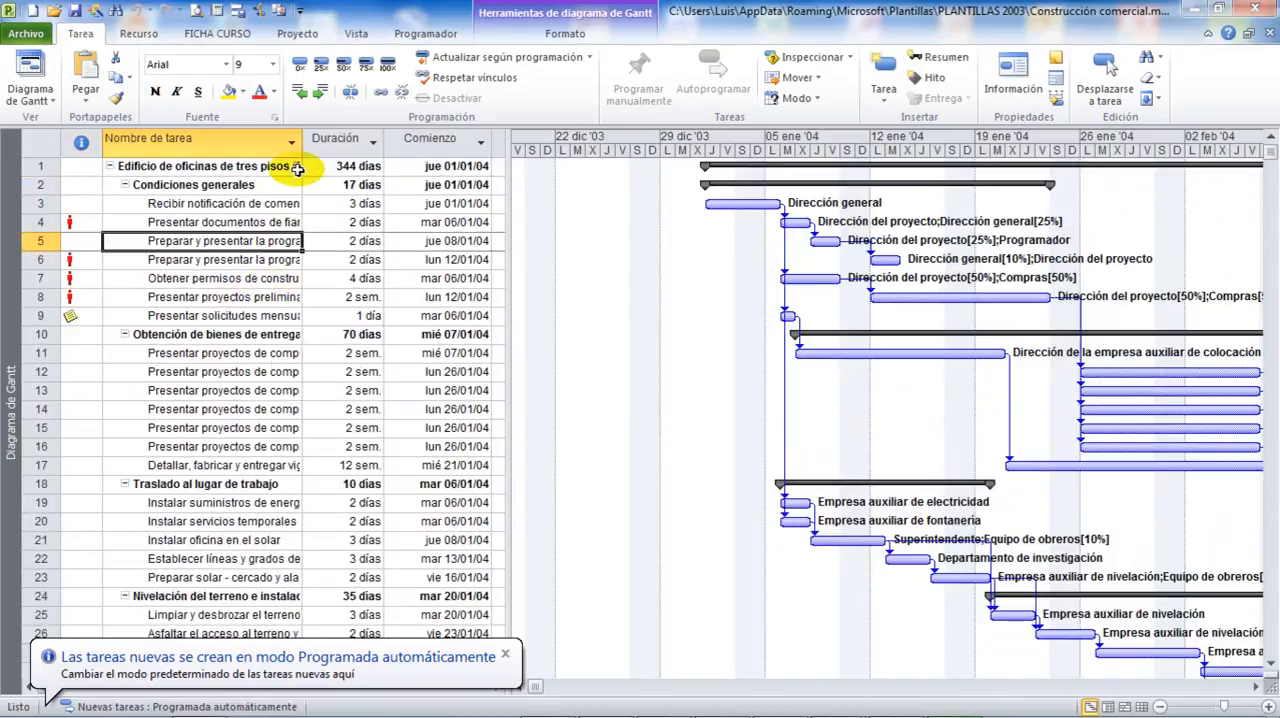
left_click_drag(302, 140, 336, 174)
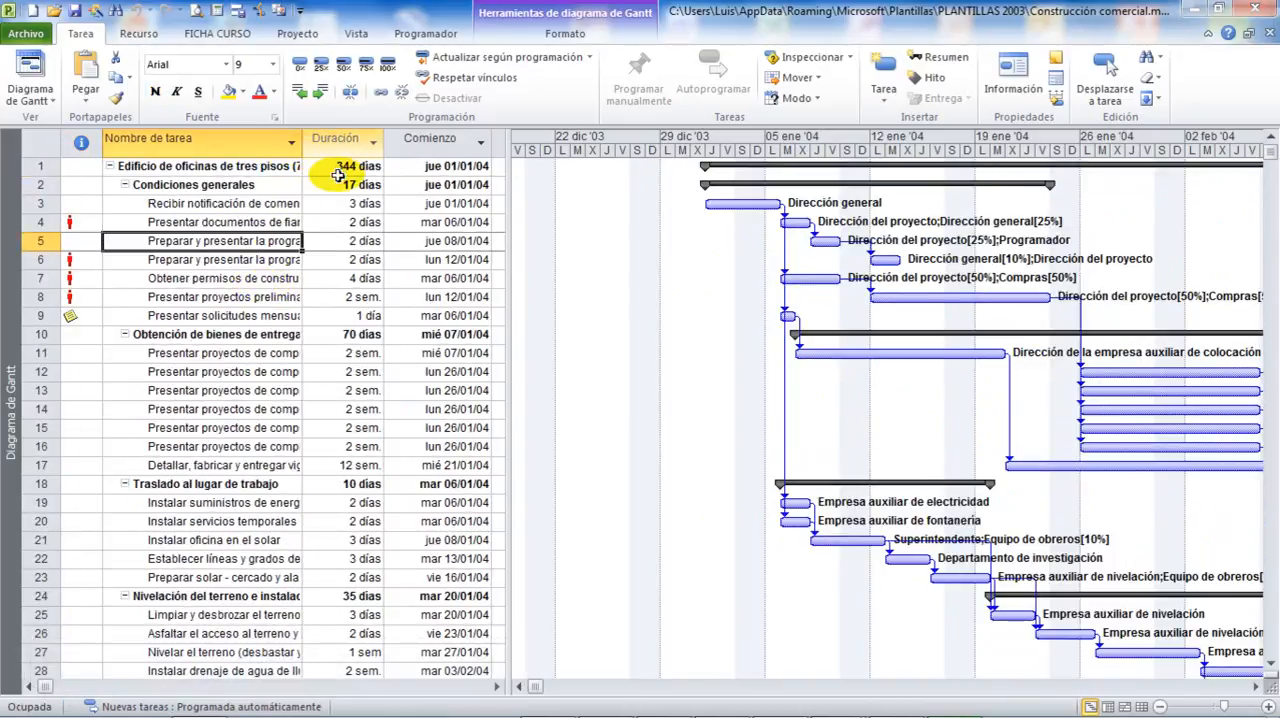
left_click(1268, 35)
left_click(655, 418)
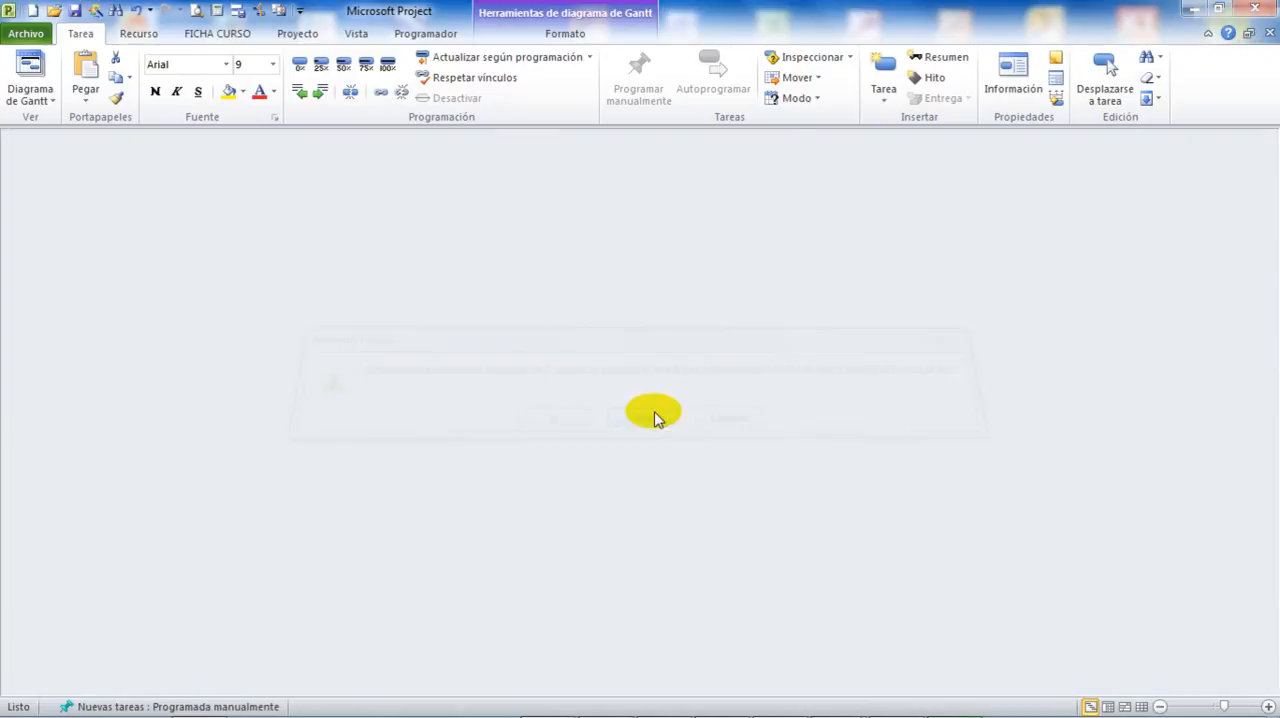
Create a project from the existing file lunes.mpp in the Documentos library, opening its resource pool as read-only.
left_click(28, 35)
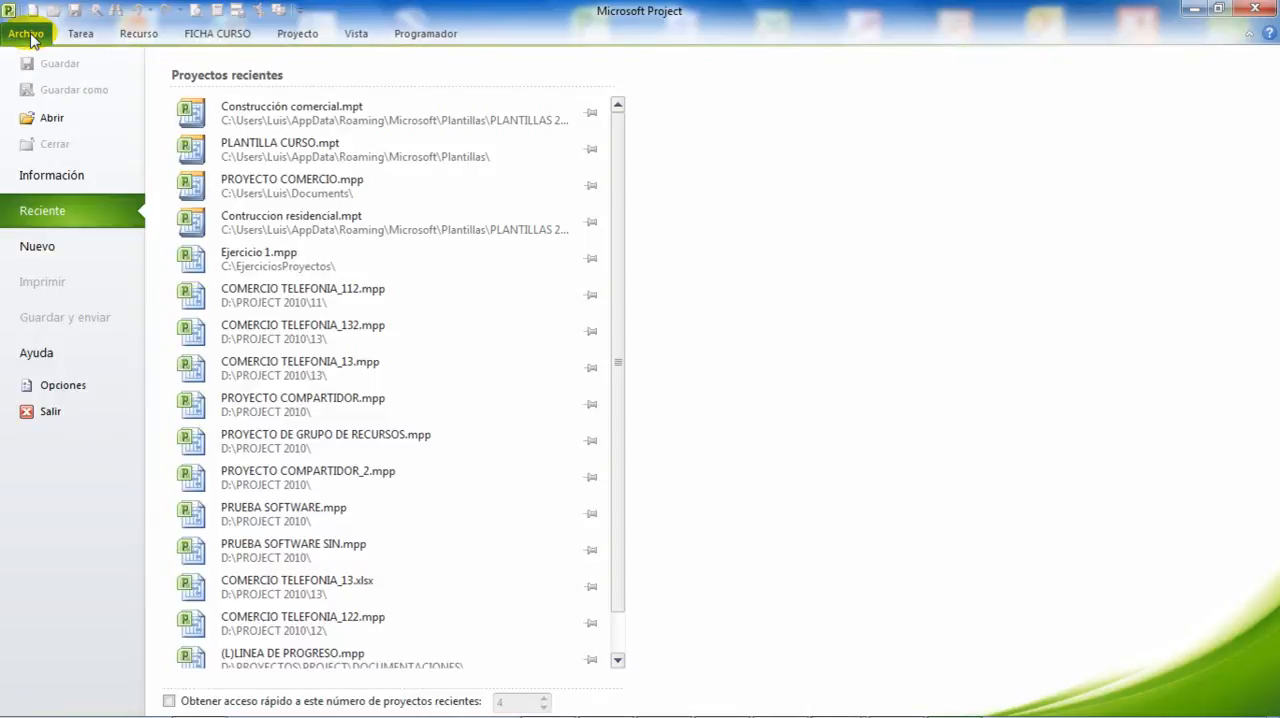
left_click(48, 247)
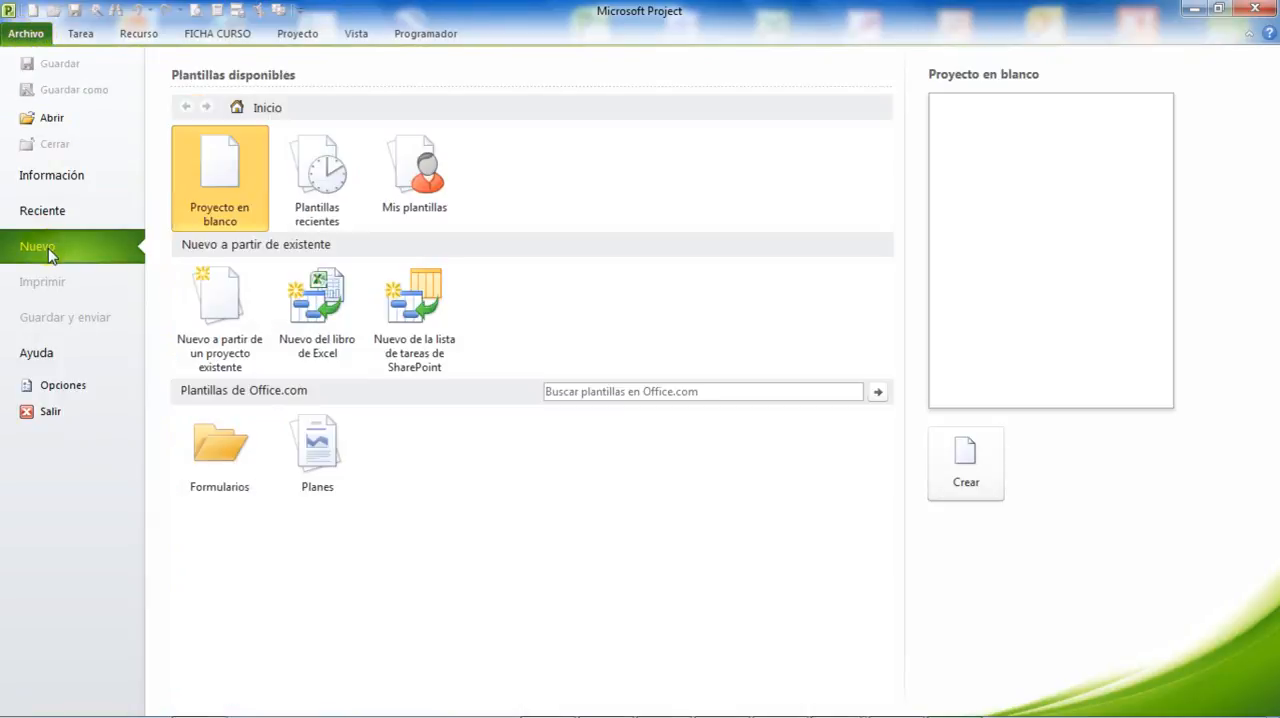
left_click(228, 306)
double_click(228, 306)
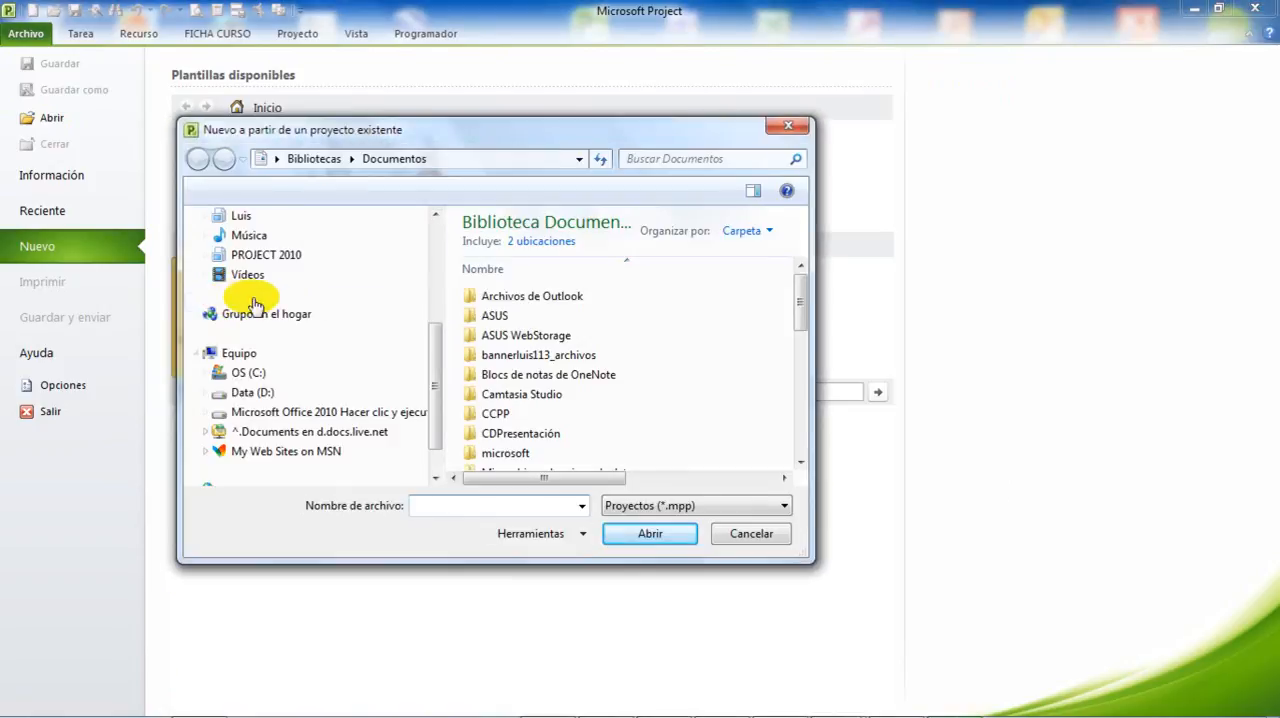
left_click_drag(803, 314, 809, 435)
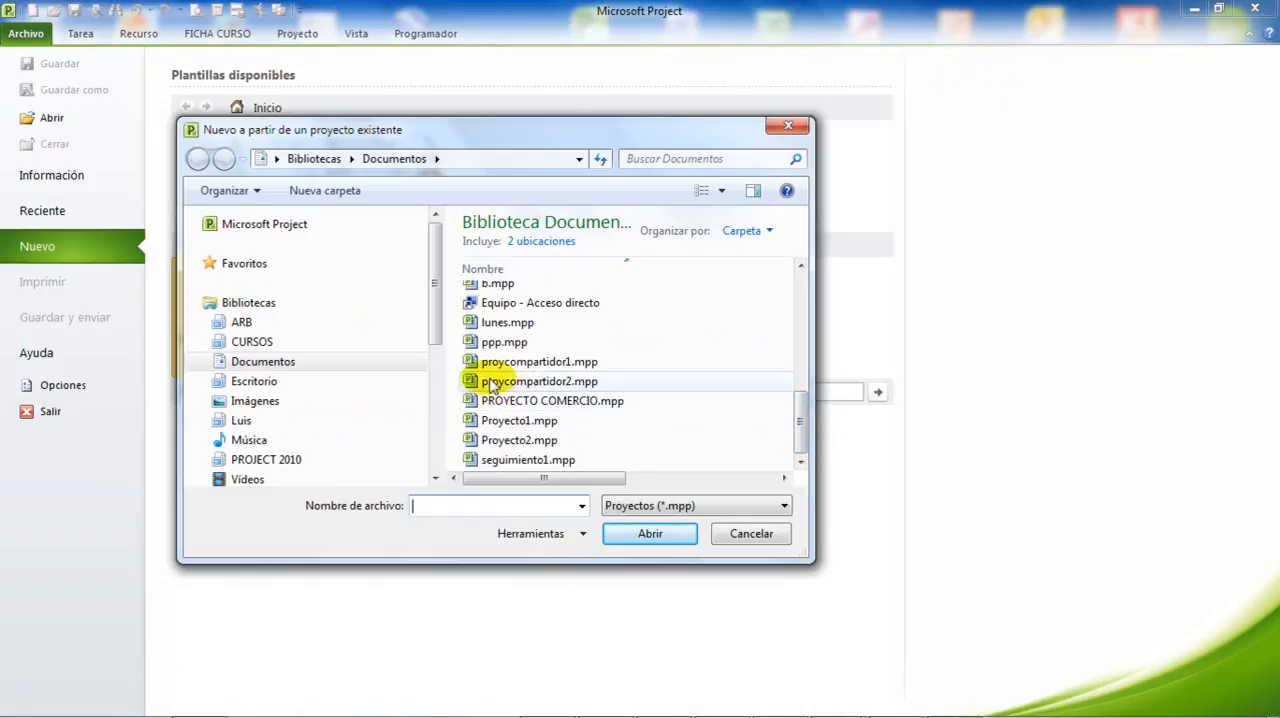
left_click(503, 323)
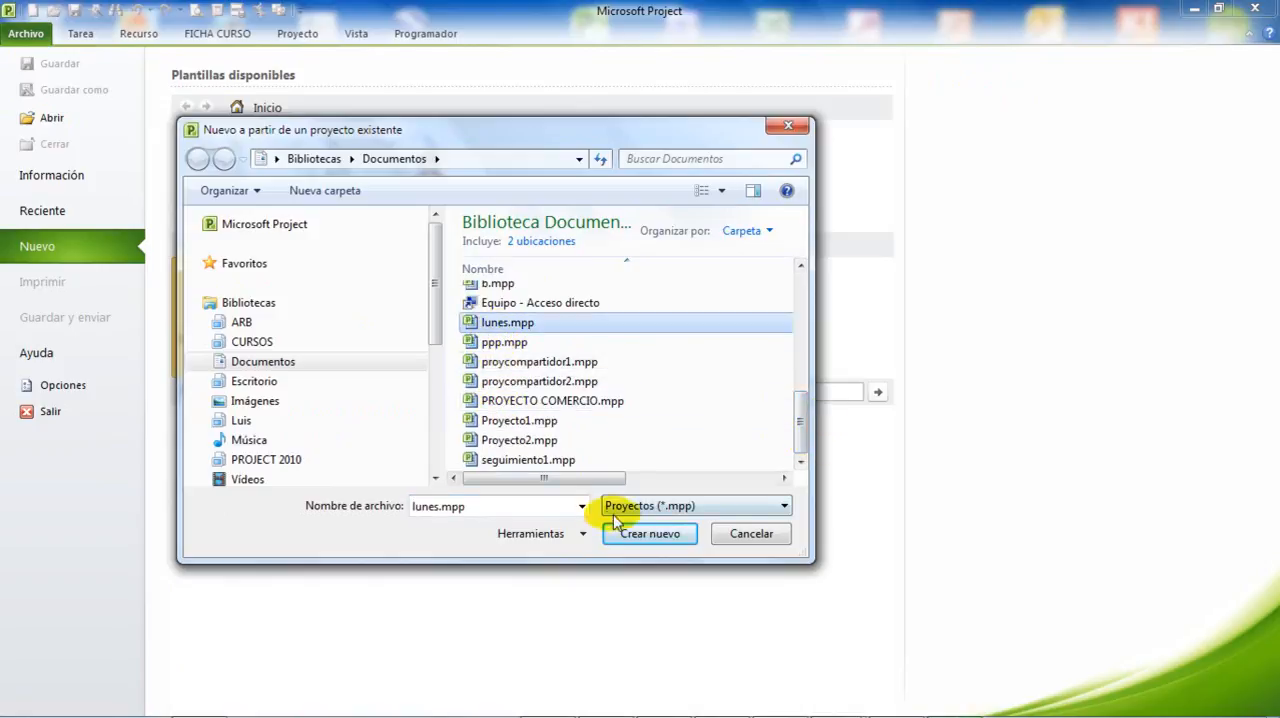
left_click(635, 531)
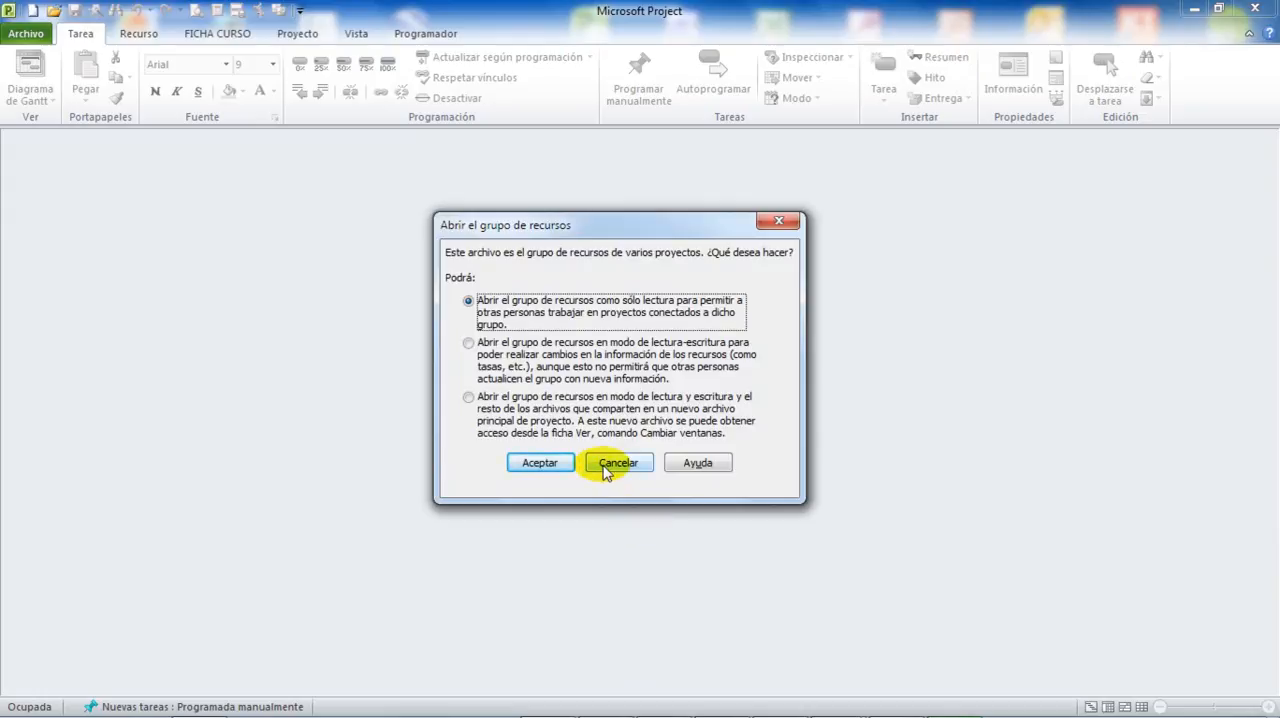
left_click_drag(593, 231, 590, 221)
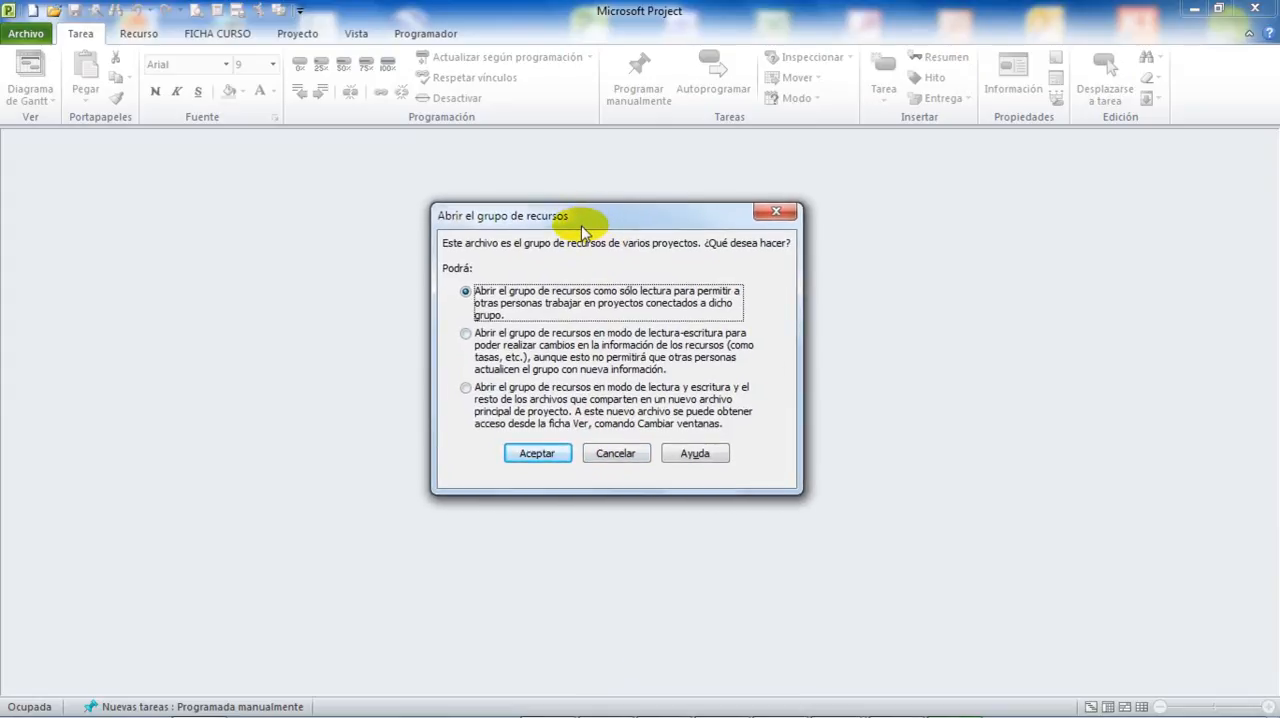
left_click(557, 454)
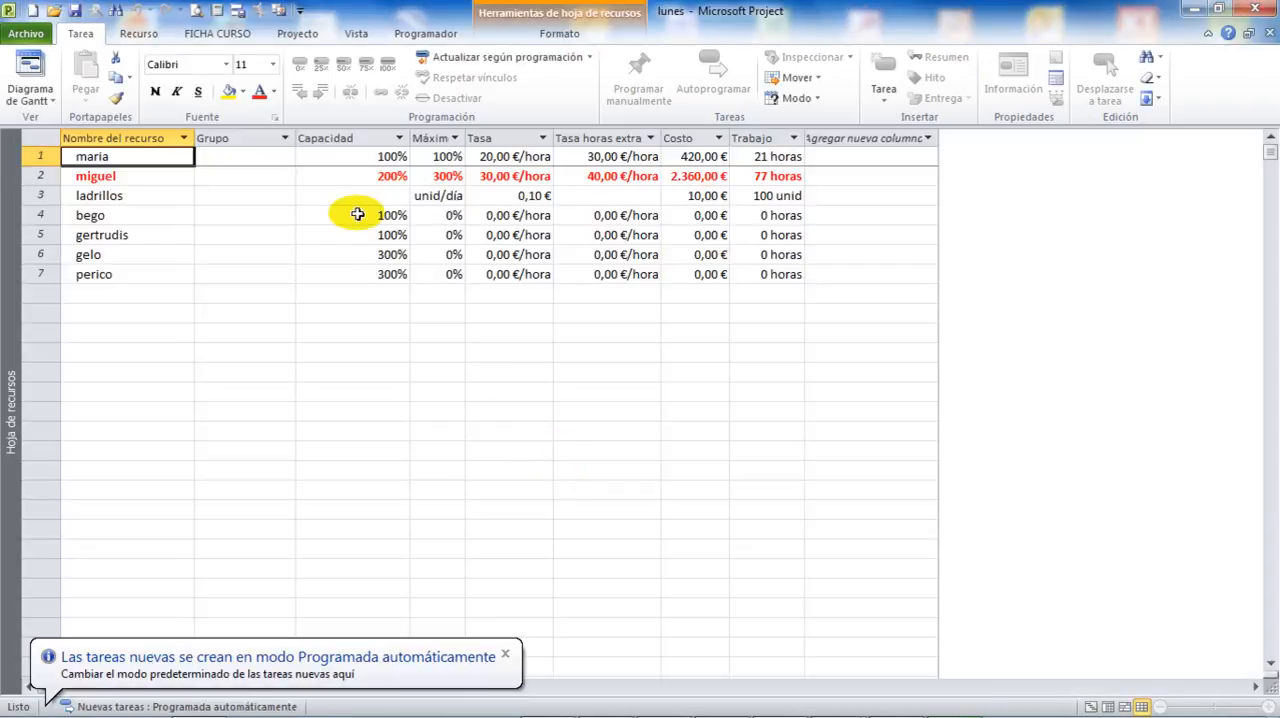
Show the lunes project in the Diagrama de Gantt view and close it without saving the changes.
left_click(38, 96)
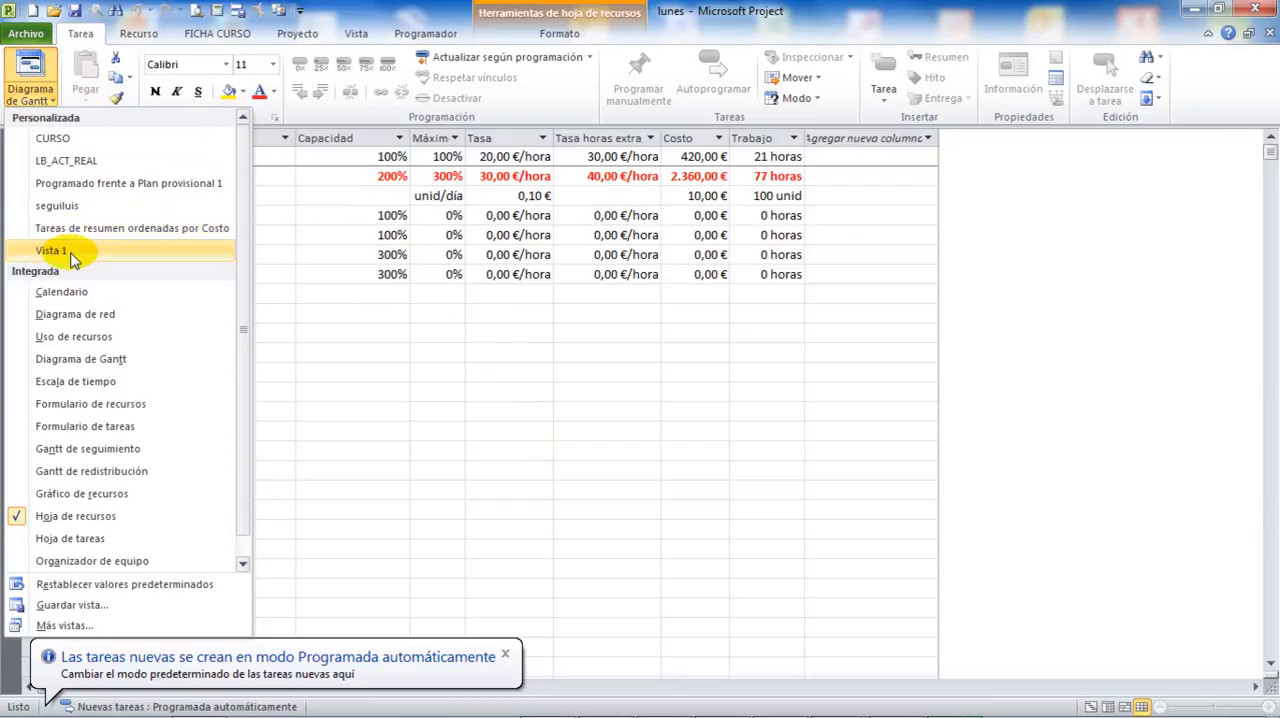
left_click(84, 362)
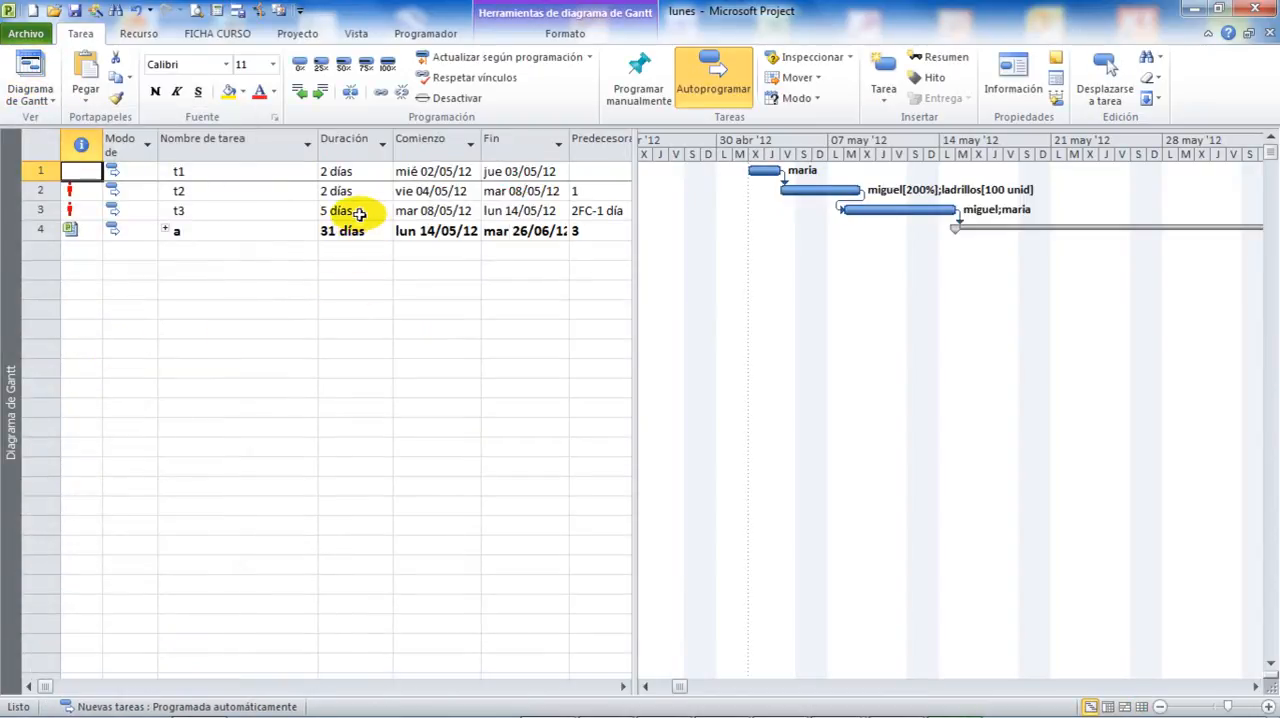
left_click(1269, 35)
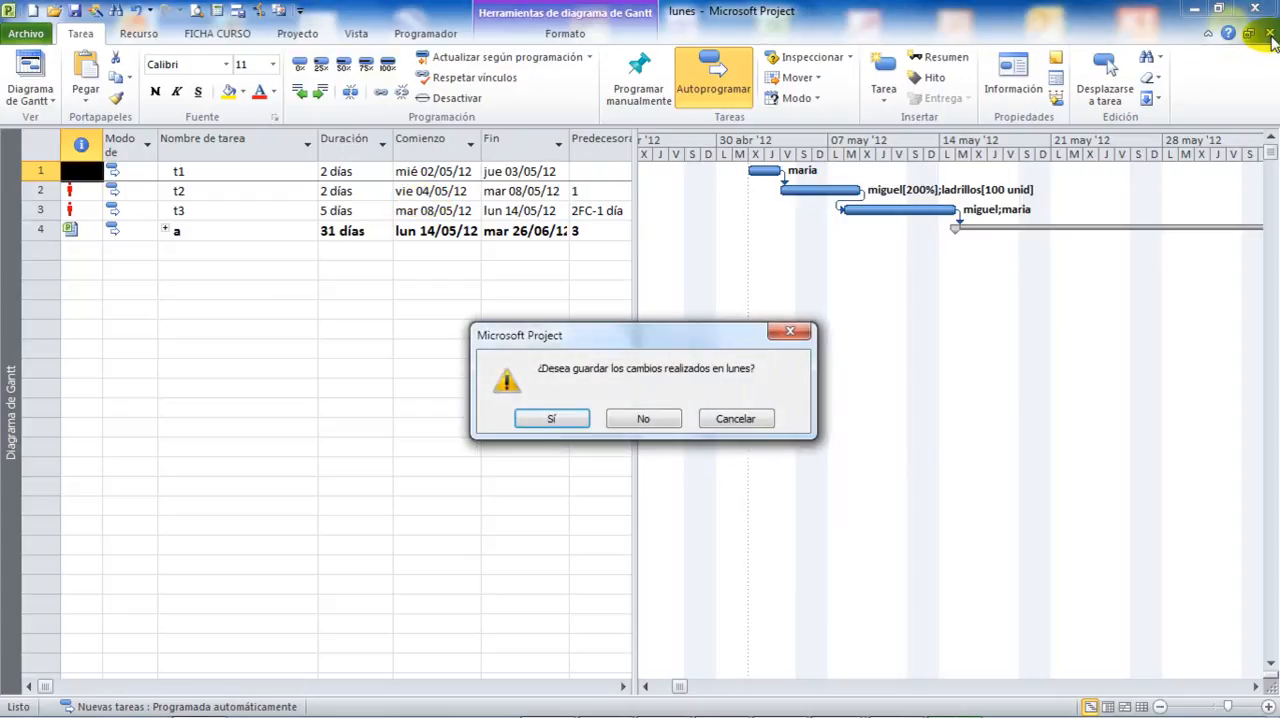
left_click(654, 417)
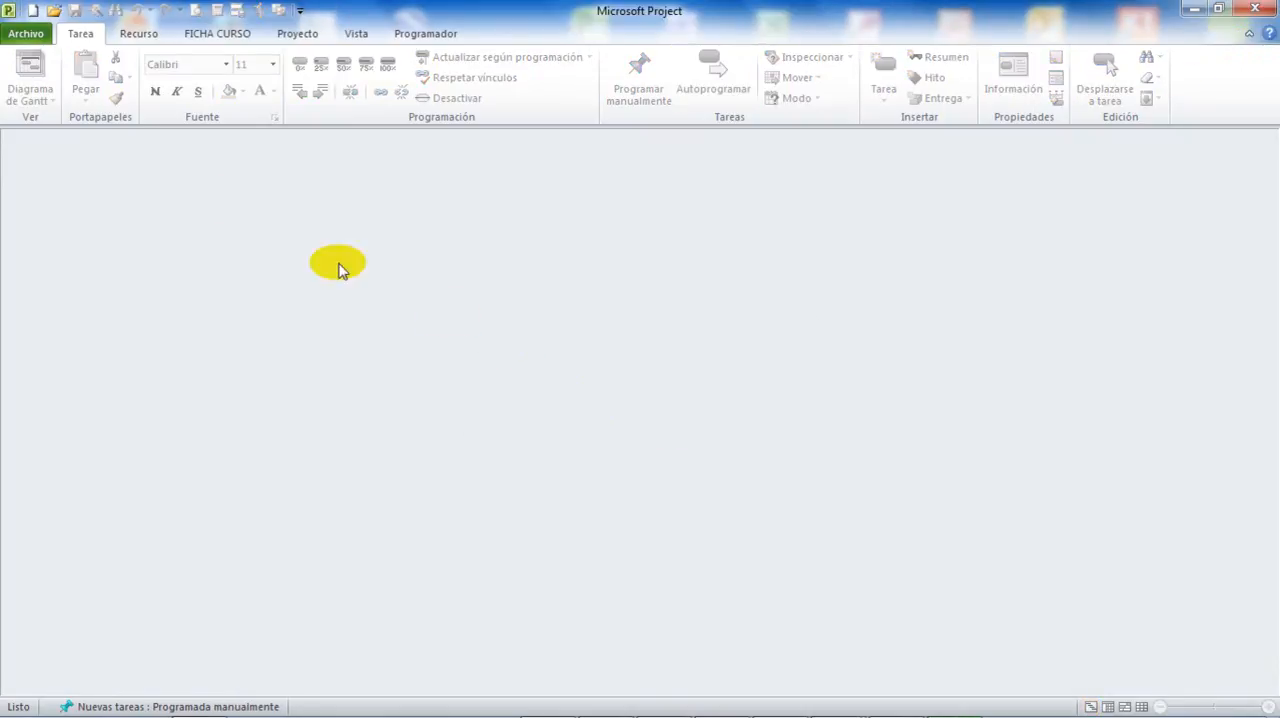
Browse the Office.com templates for new projects in the Negocios folder under Planes, and return to the Tarea commands without downloading any.
left_click(34, 34)
left_click(58, 250)
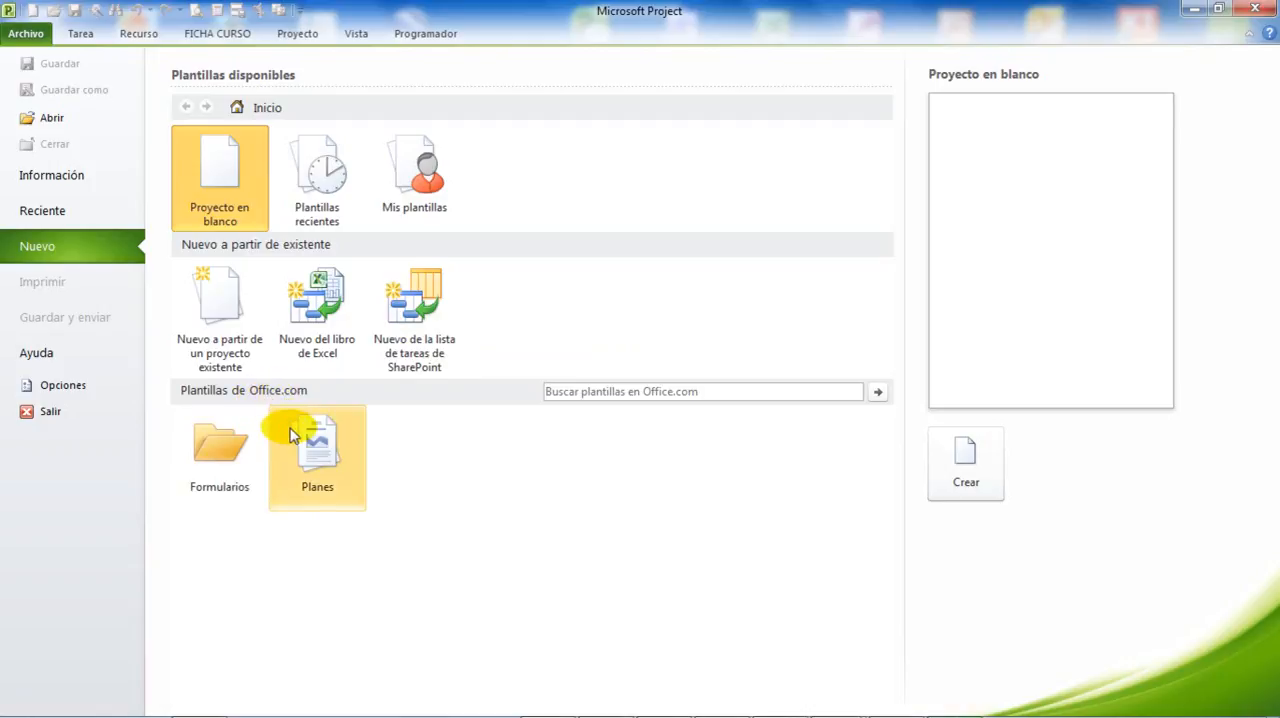
left_click(322, 455)
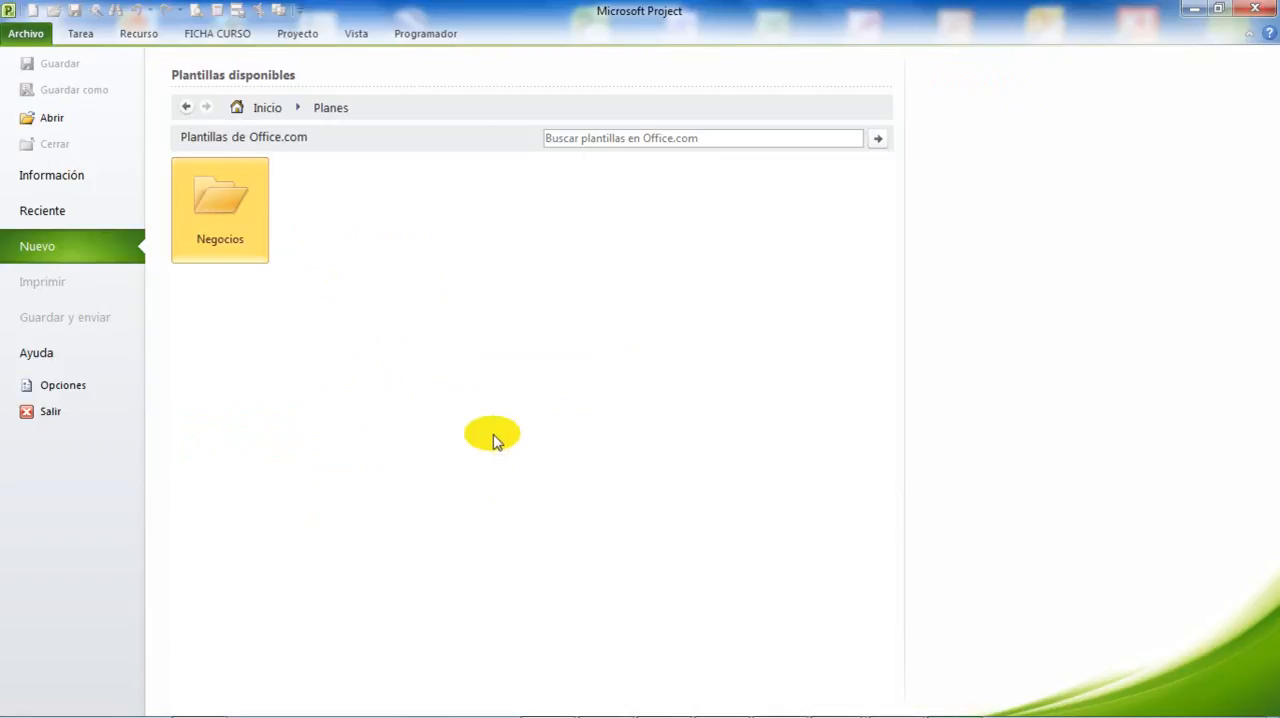
left_click(230, 204)
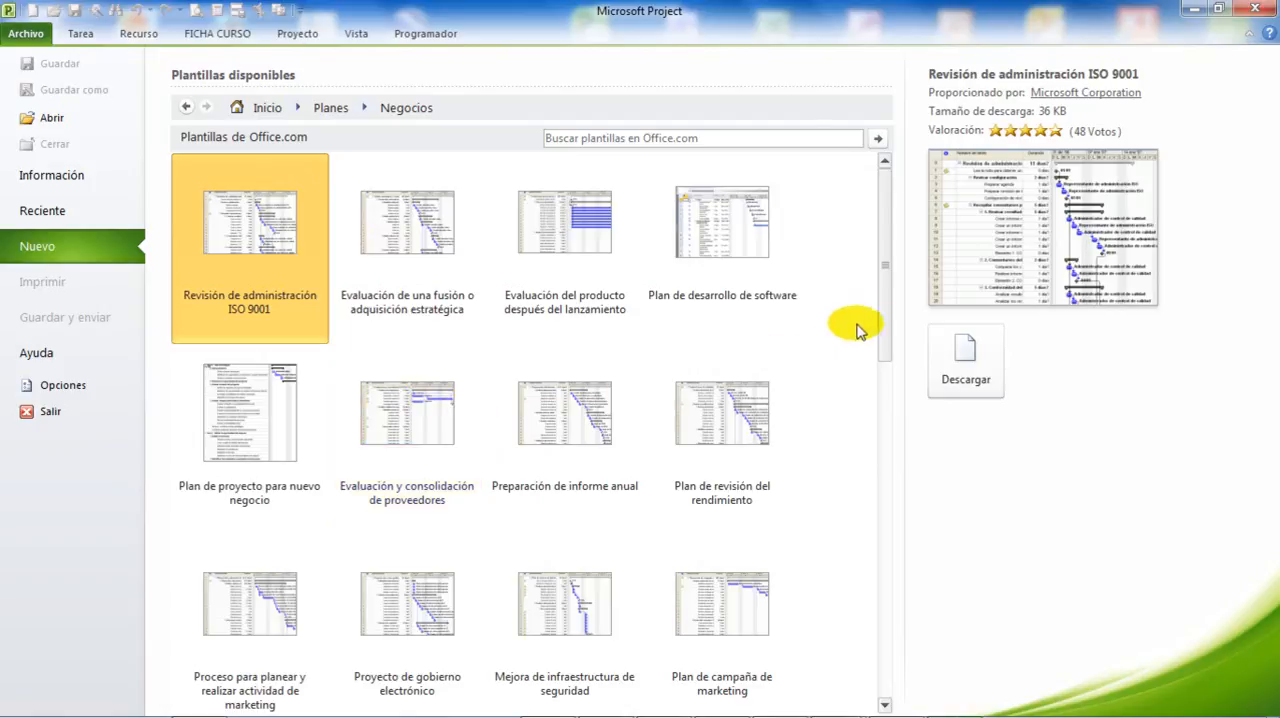
mouse_move(886, 326)
left_mouse_down()
mouse_move(874, 486)
mouse_move(900, 632)
mouse_move(891, 654)
mouse_move(897, 529)
mouse_move(886, 380)
mouse_move(870, 344)
left_mouse_up()
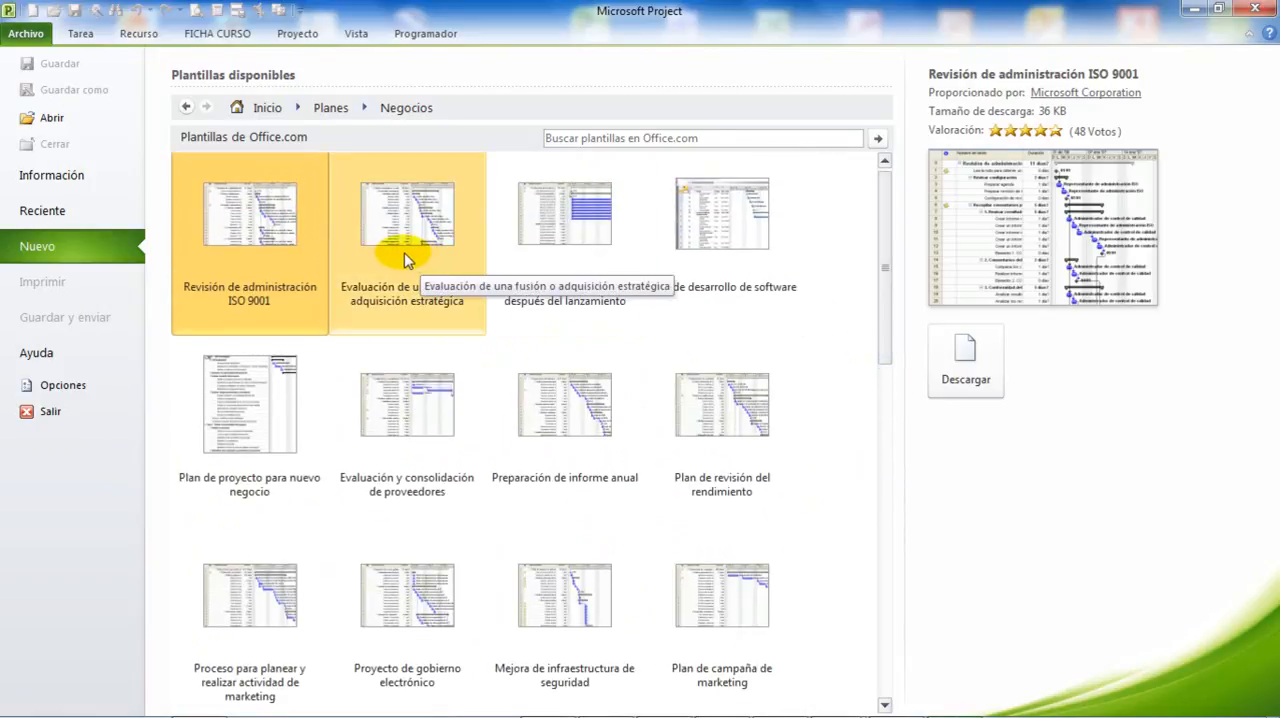
left_click(82, 38)
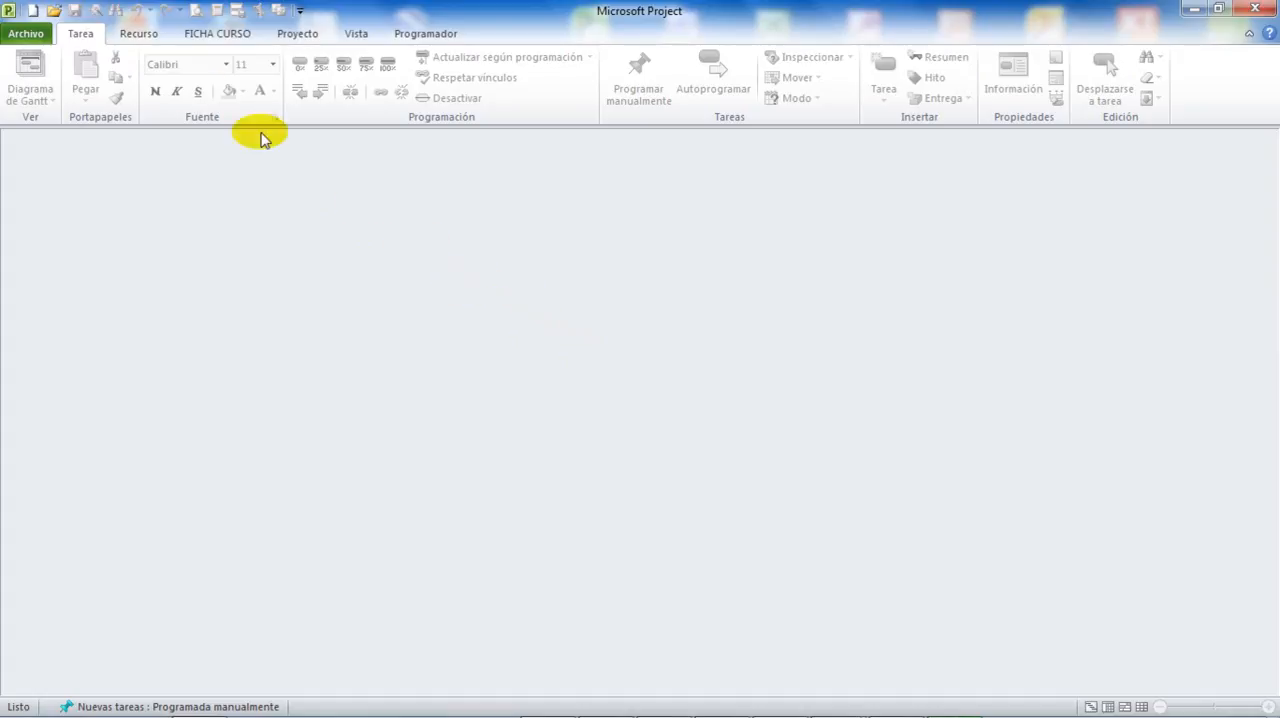
Create a new blank project directly, without going through the available templates.
left_click(33, 12)
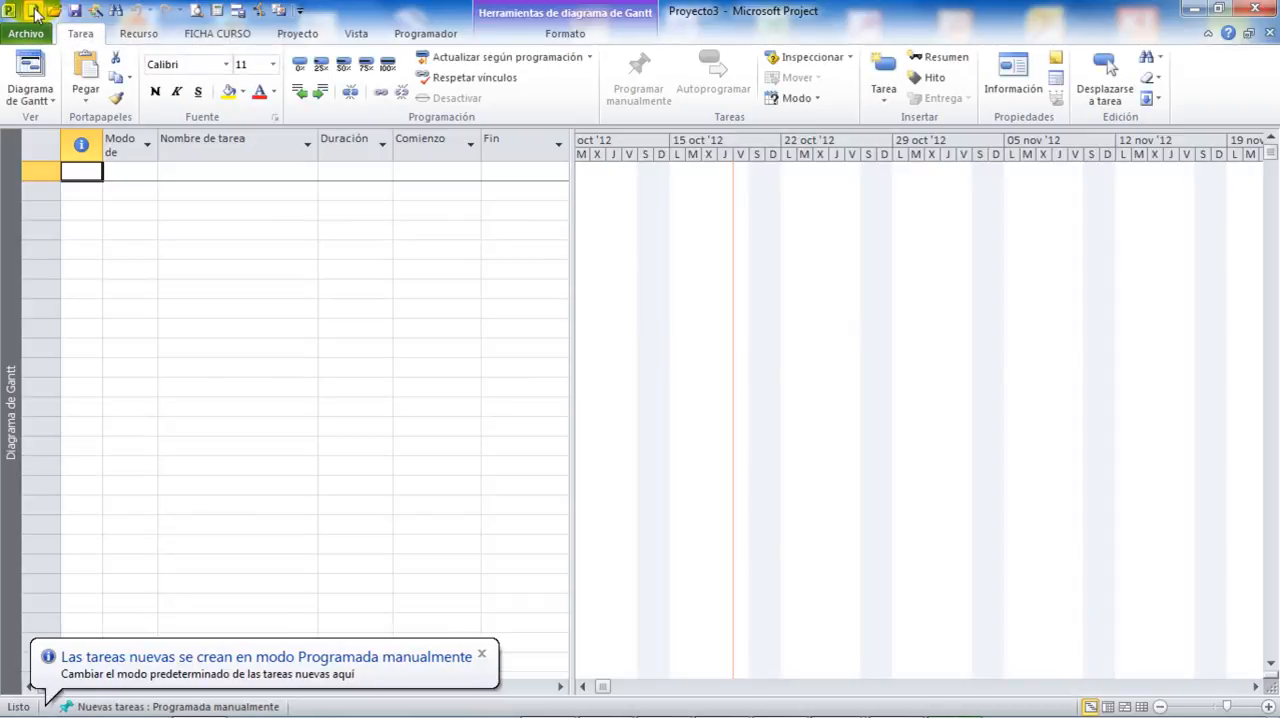